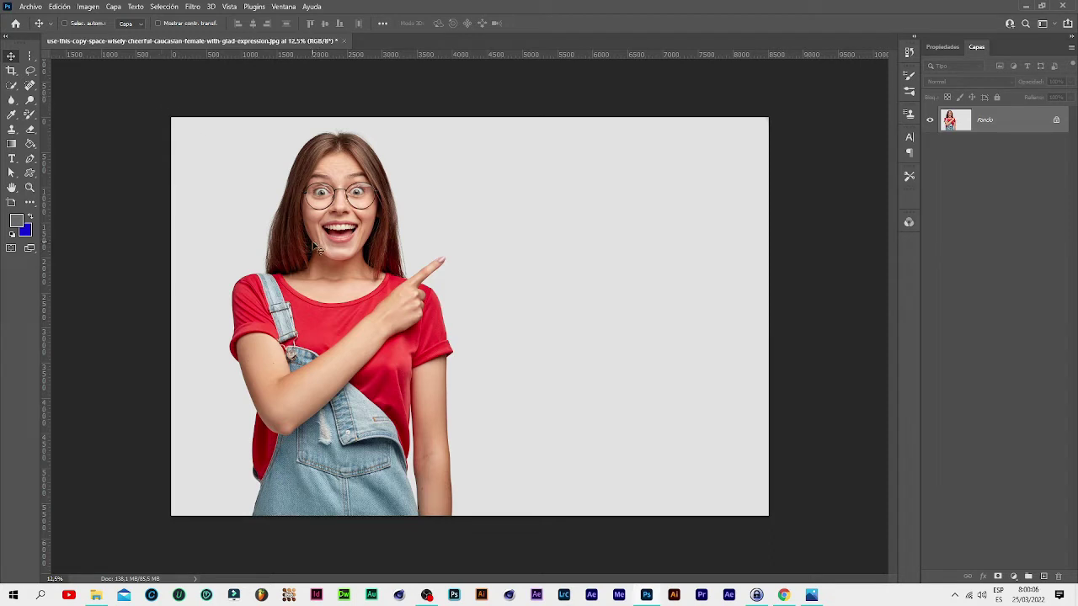
- Unlock the Fondo background into the editable layer Capa 0, then browse the Filtro and Texto menus
left_click_drag(408, 249, 403, 267)
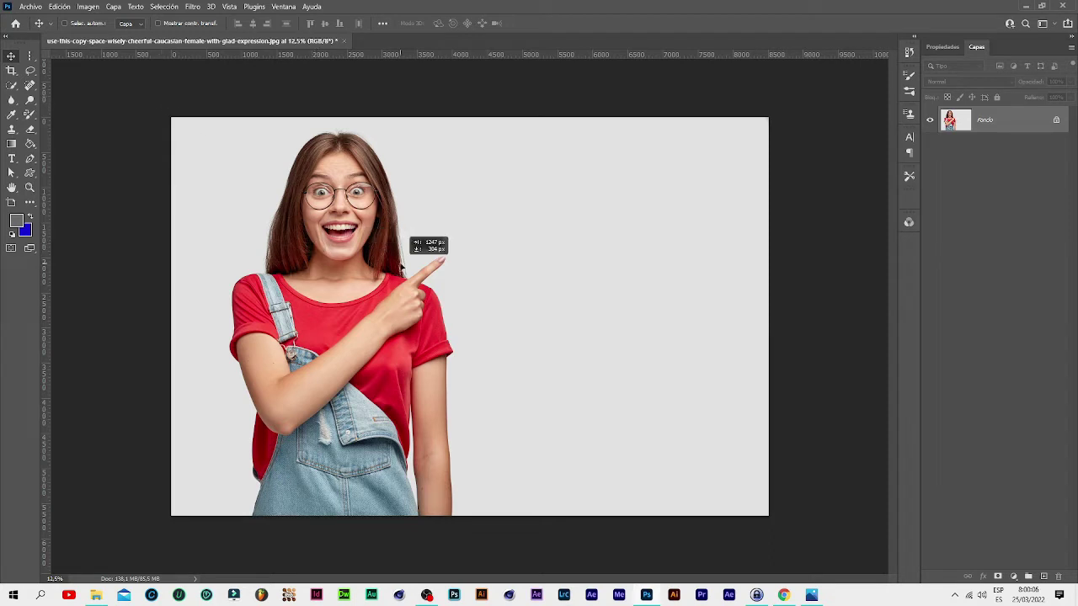
left_click(661, 256)
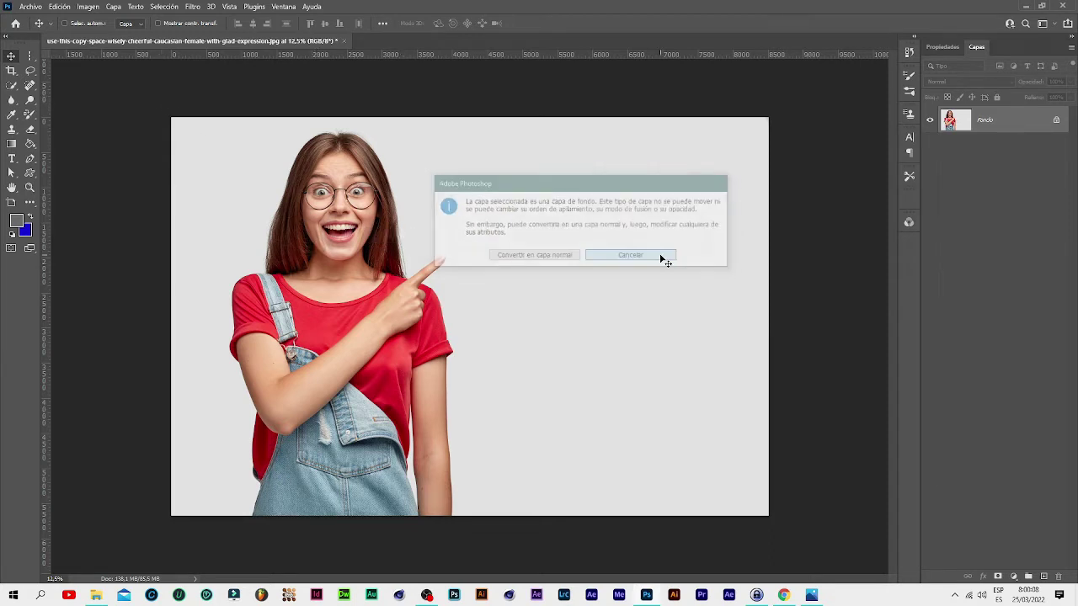
left_click(1058, 122)
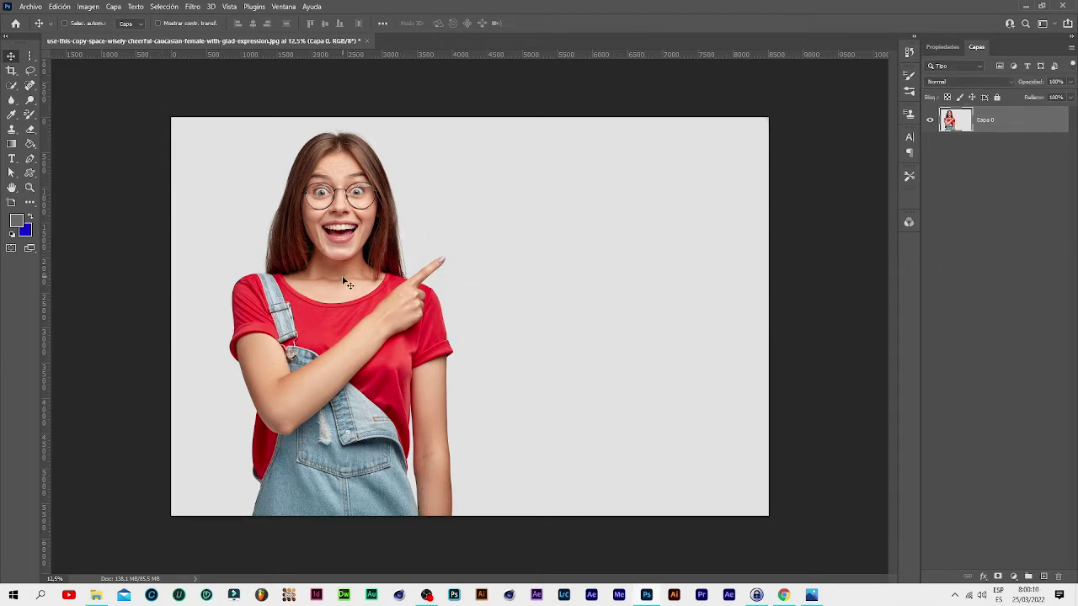
left_click_drag(339, 280, 349, 282)
left_click(190, 7)
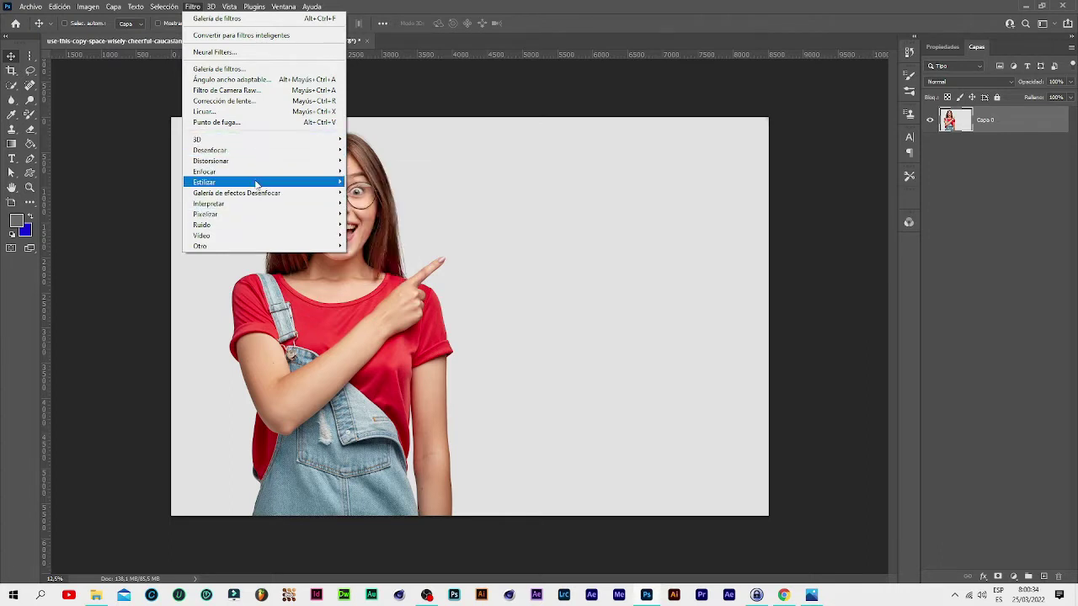
mouse_move(135, 7)
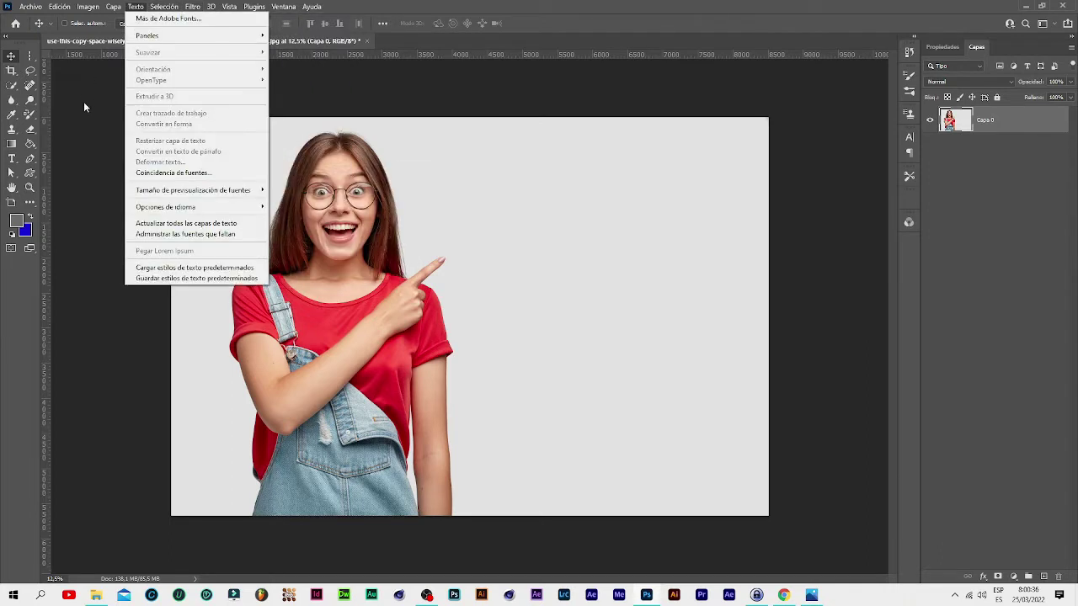
left_click(62, 99)
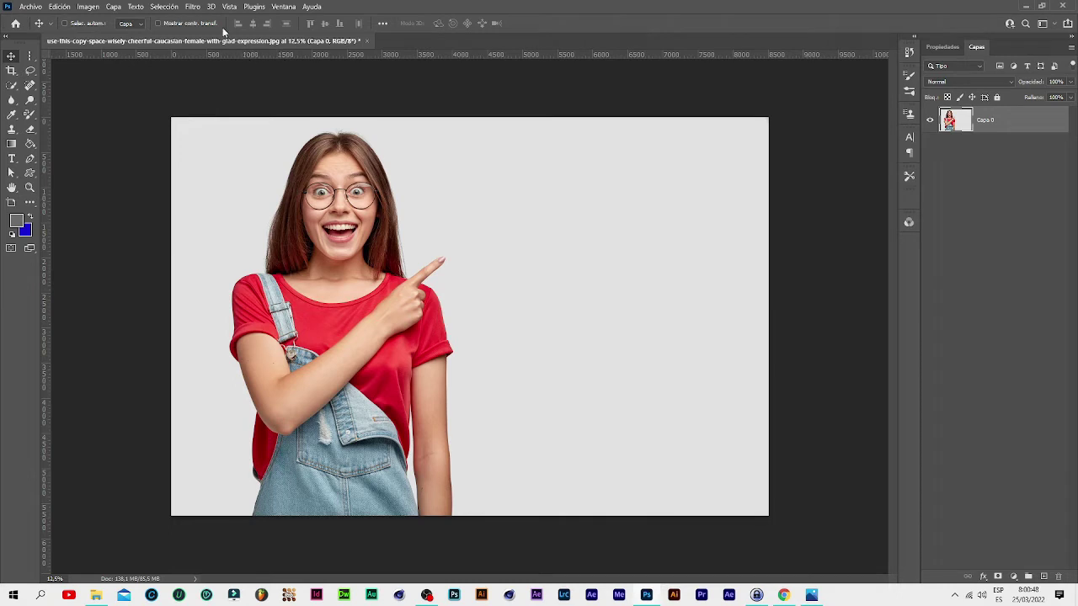
- Convert Capa 0 for smart filters and apply Bordes añadidos from the Galería de filtros
left_click(195, 6)
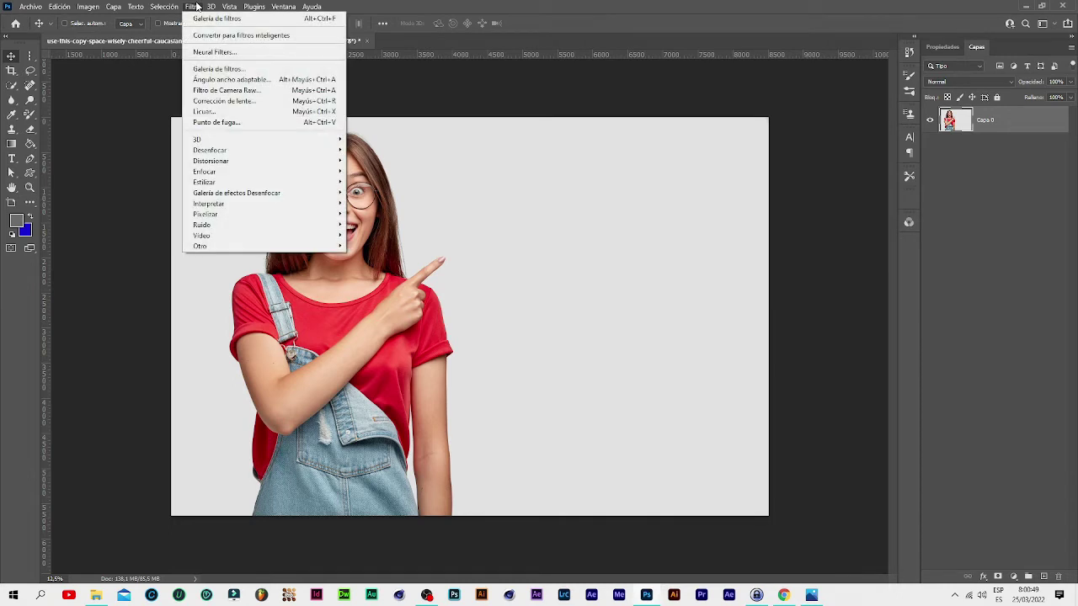
left_click(276, 37)
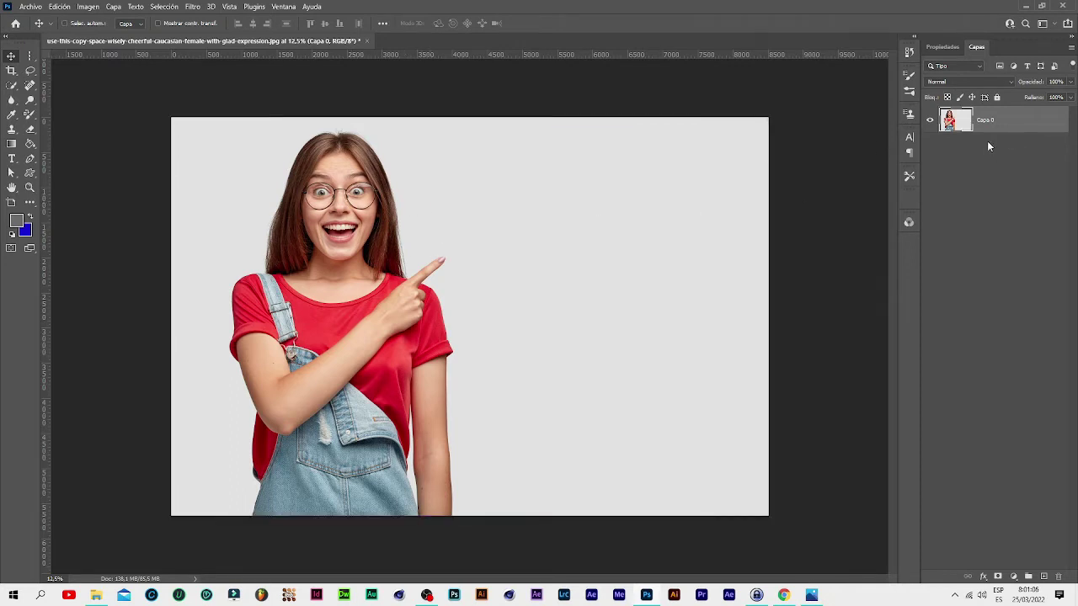
left_click(199, 7)
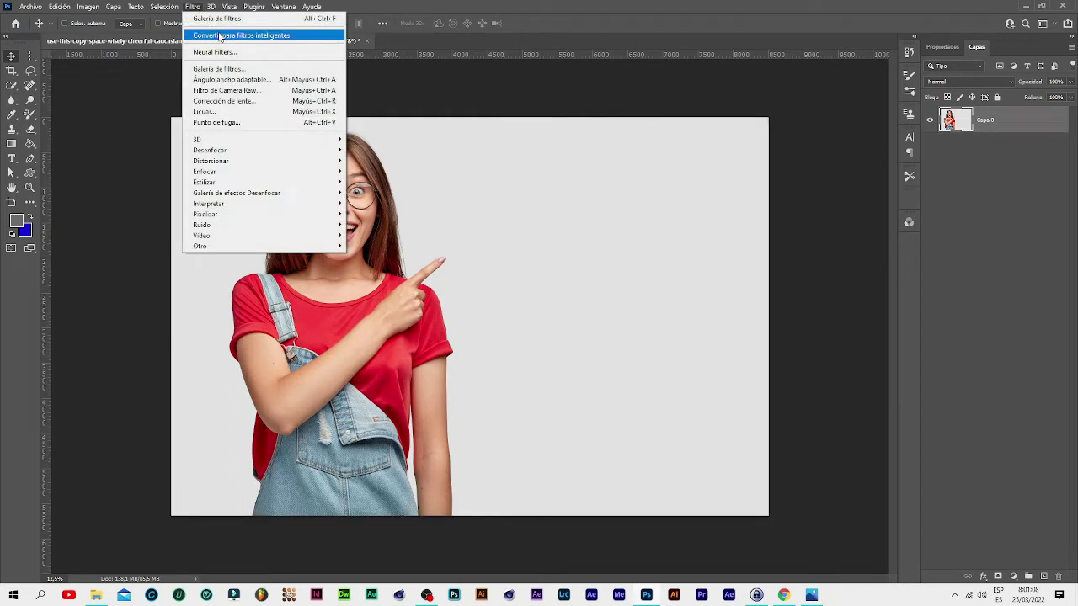
left_click(261, 68)
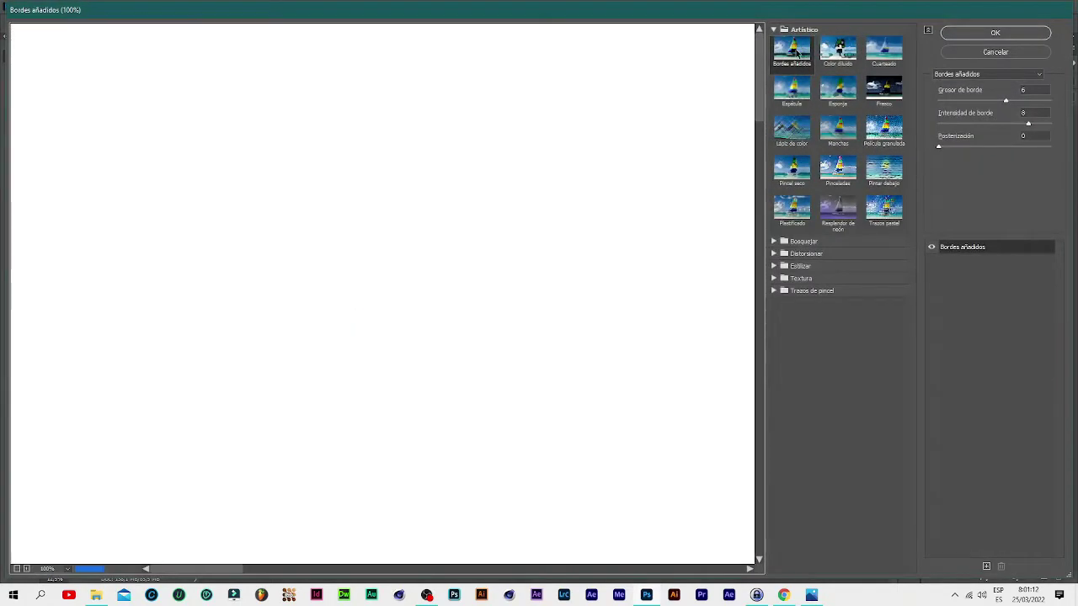
left_click(16, 569)
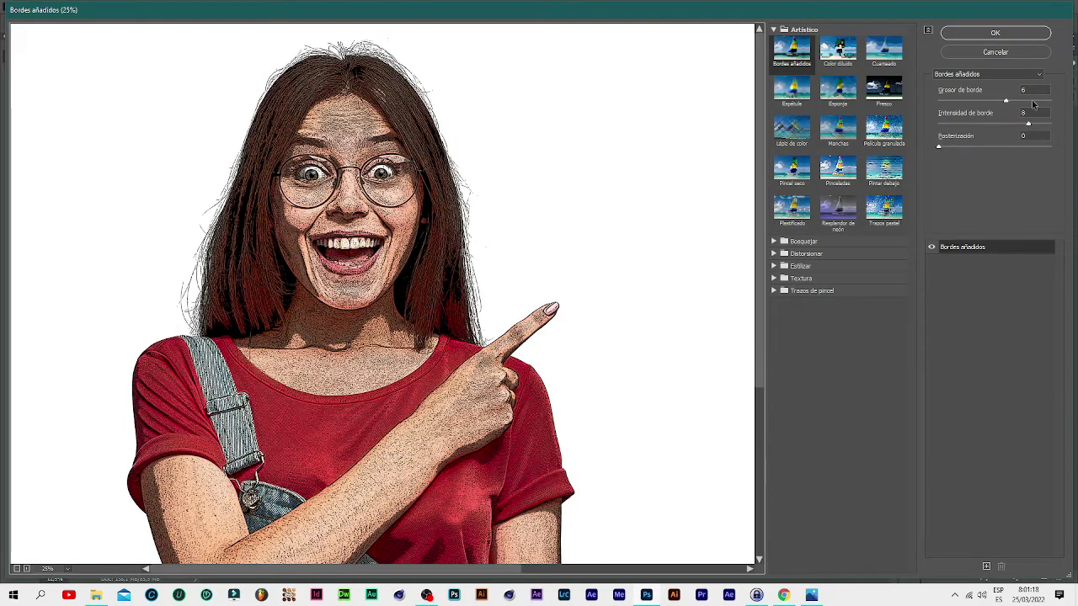
left_click(993, 34)
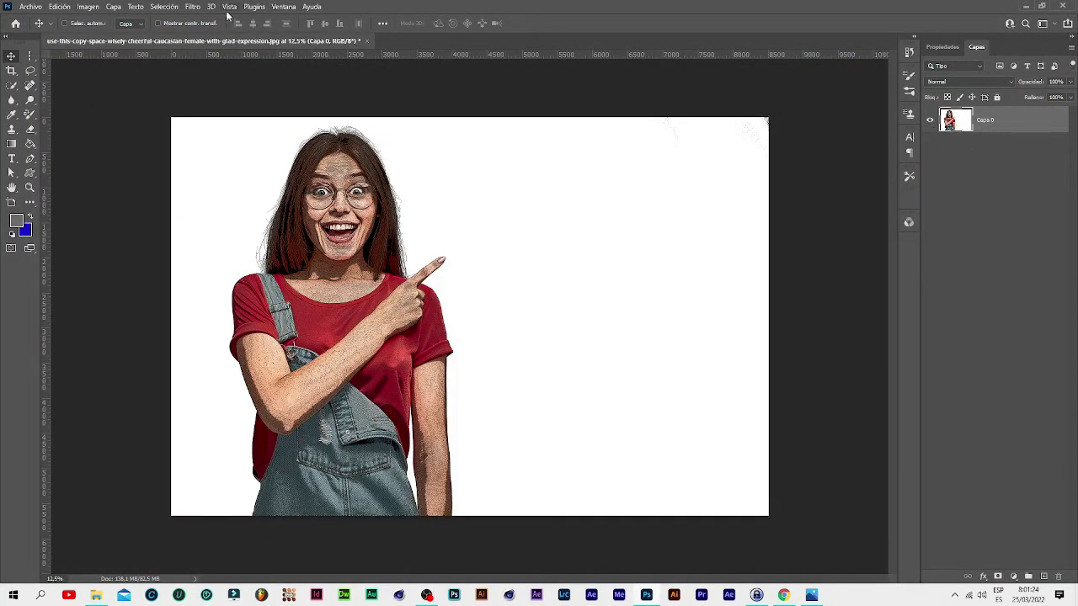
- Apply the Esferizar distortion at 100% with the woman centred in the preview
left_click(195, 7)
mouse_move(254, 7)
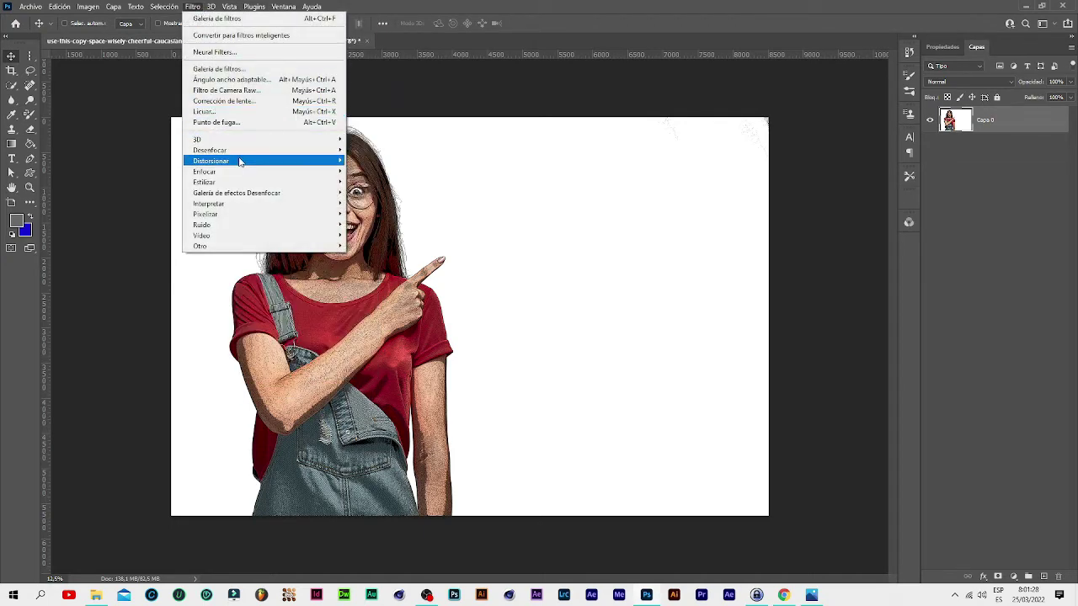
mouse_move(210, 161)
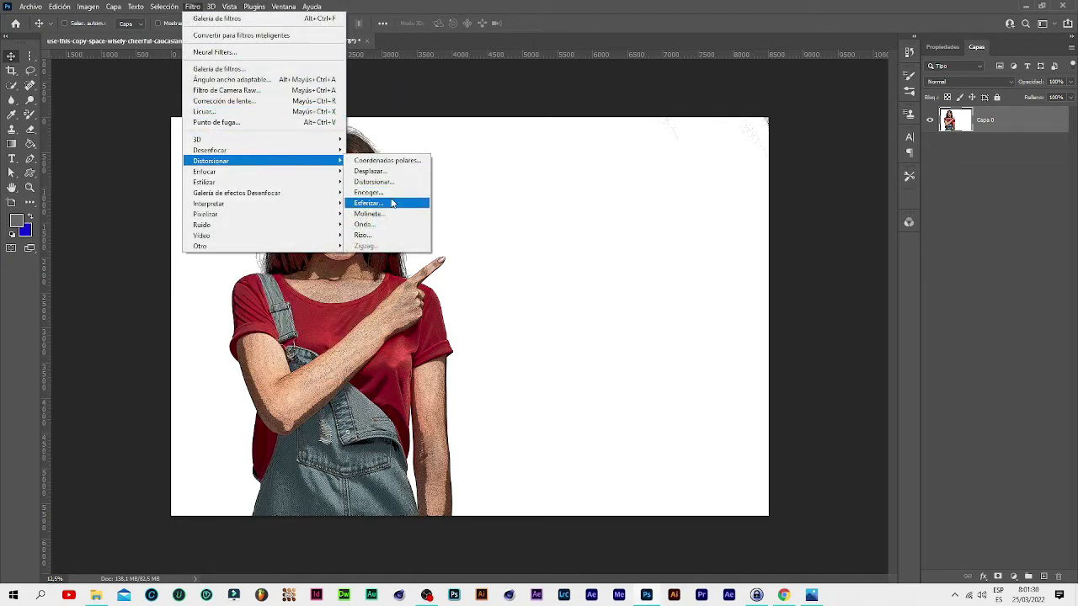
left_click(383, 203)
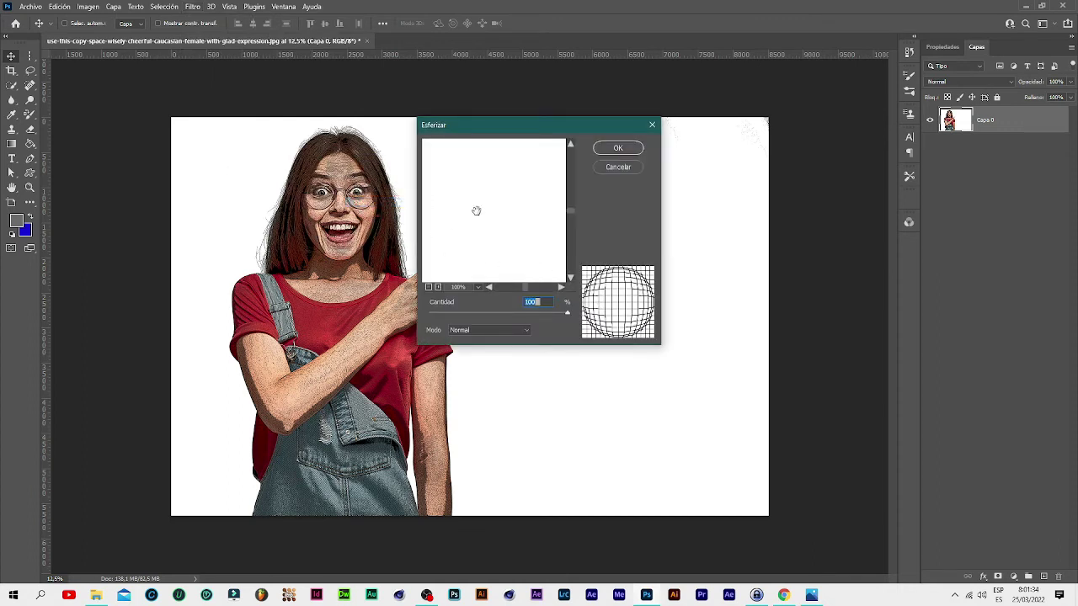
left_click_drag(424, 194, 477, 261)
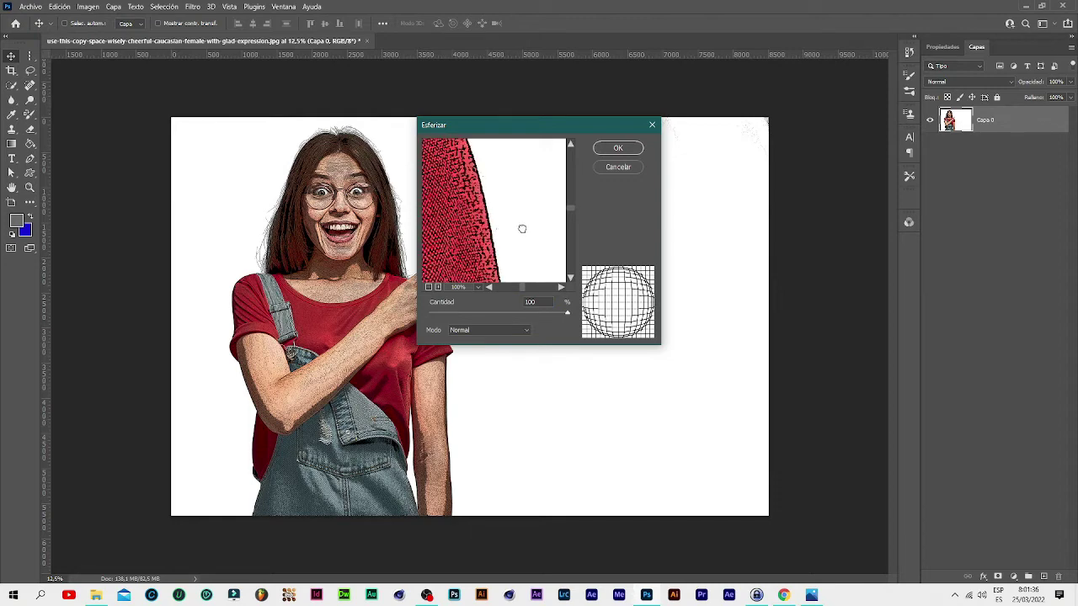
left_click(427, 287)
left_click(428, 287)
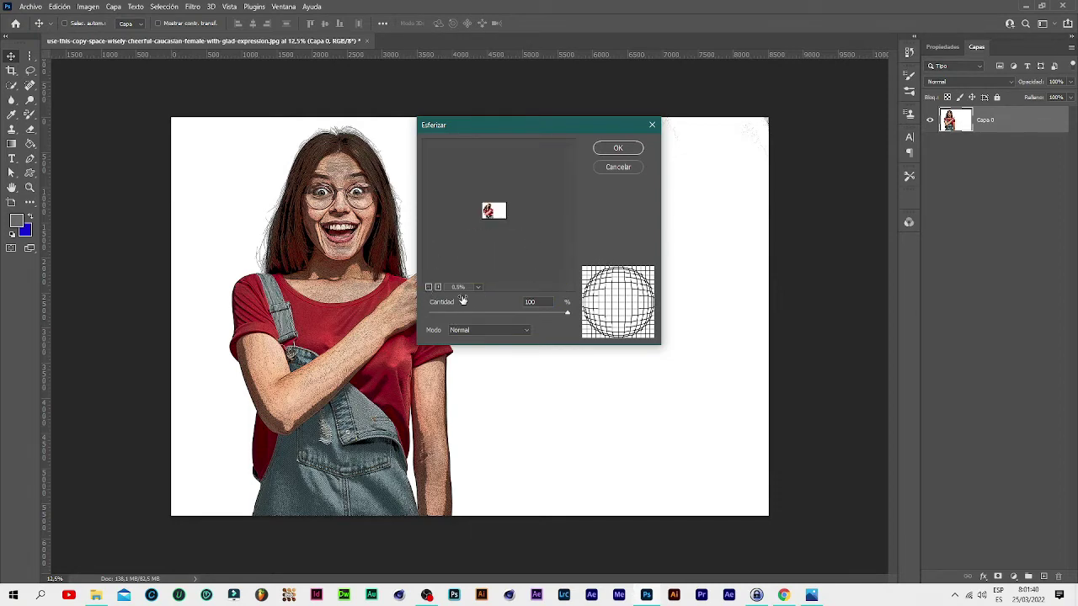
left_click(437, 287)
left_click_drag(455, 200, 543, 240)
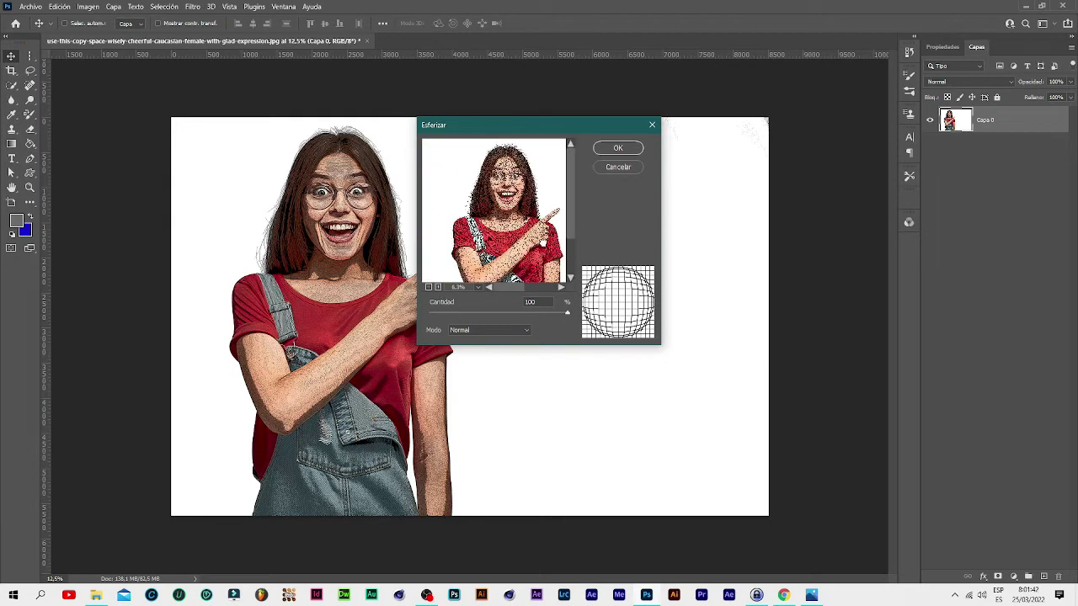
left_click(617, 149)
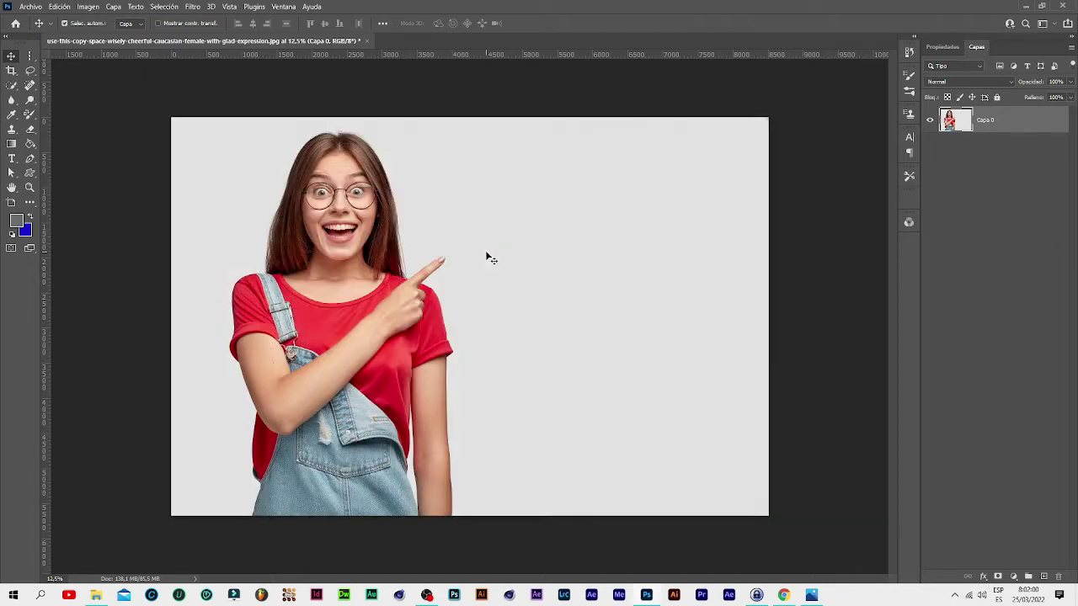
- Convert Capa 0 for smart filters and add Bordes añadidos as a Galería de filtros smart filter
left_click(193, 6)
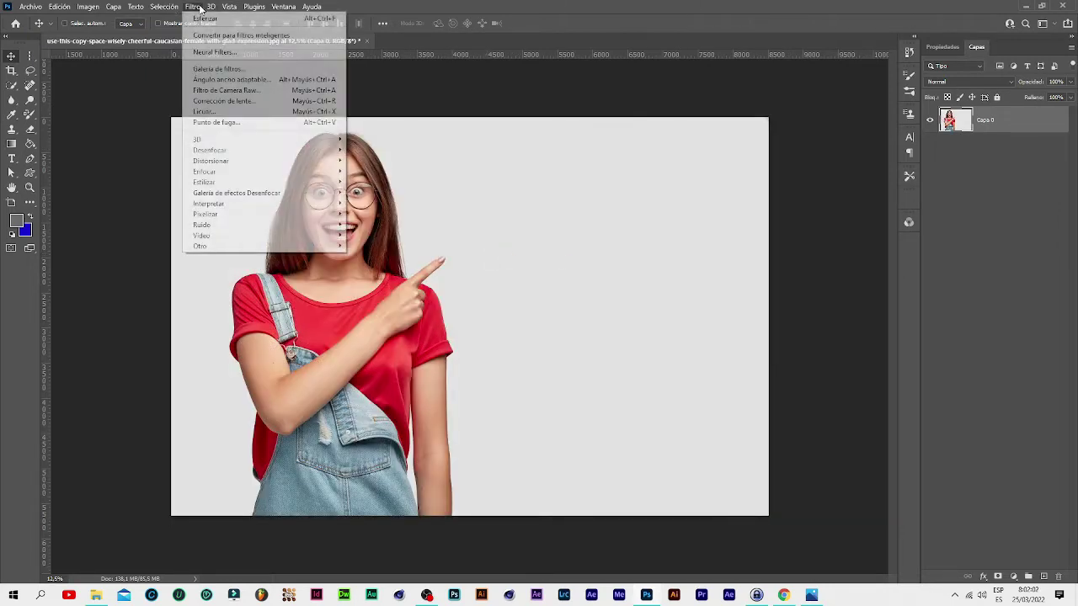
left_click(252, 35)
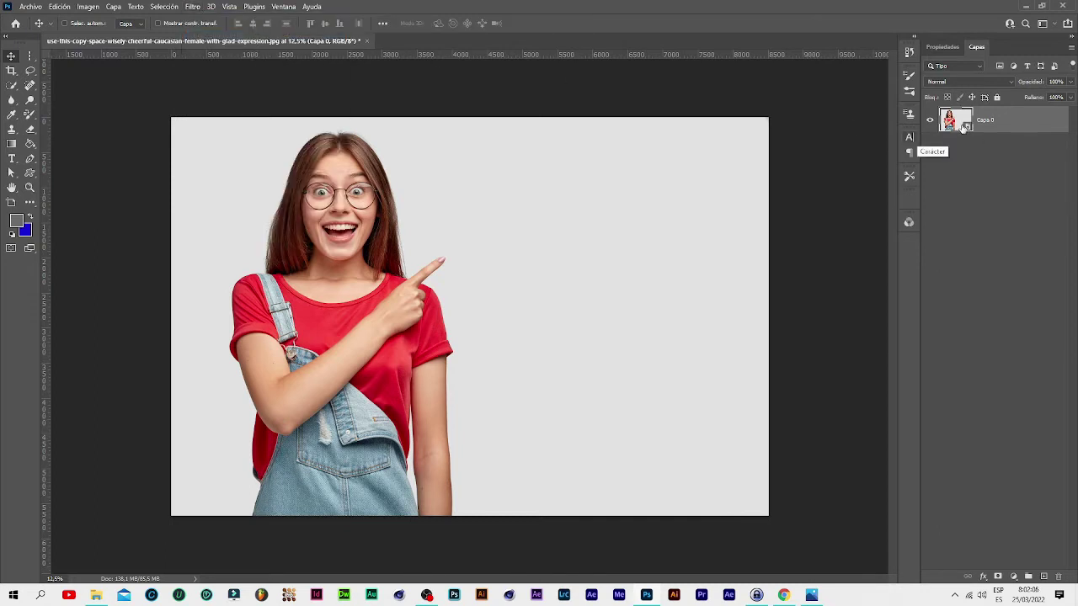
left_click(197, 7)
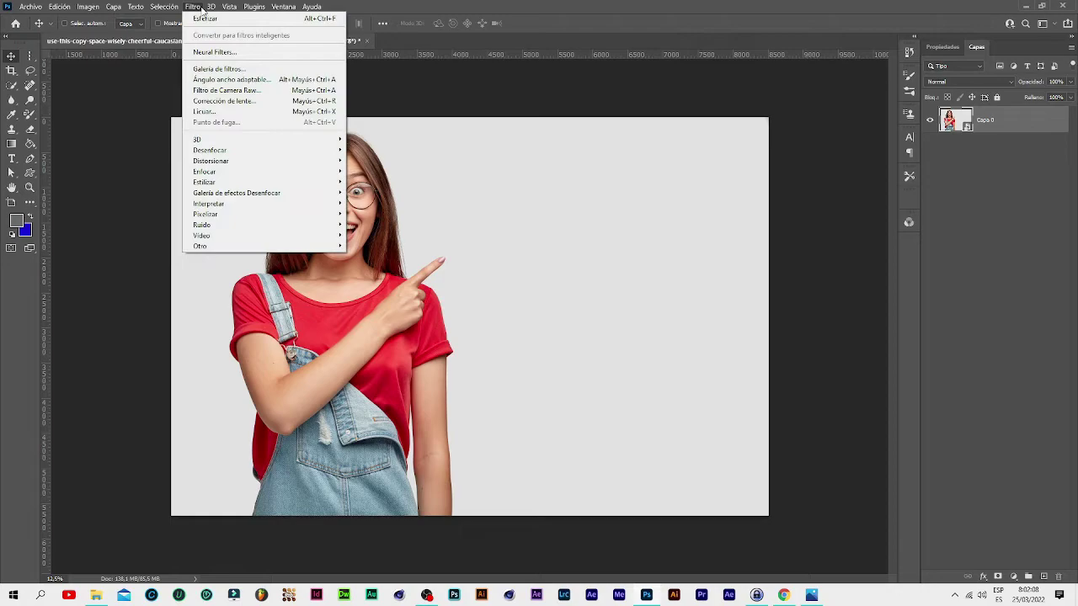
left_click(234, 69)
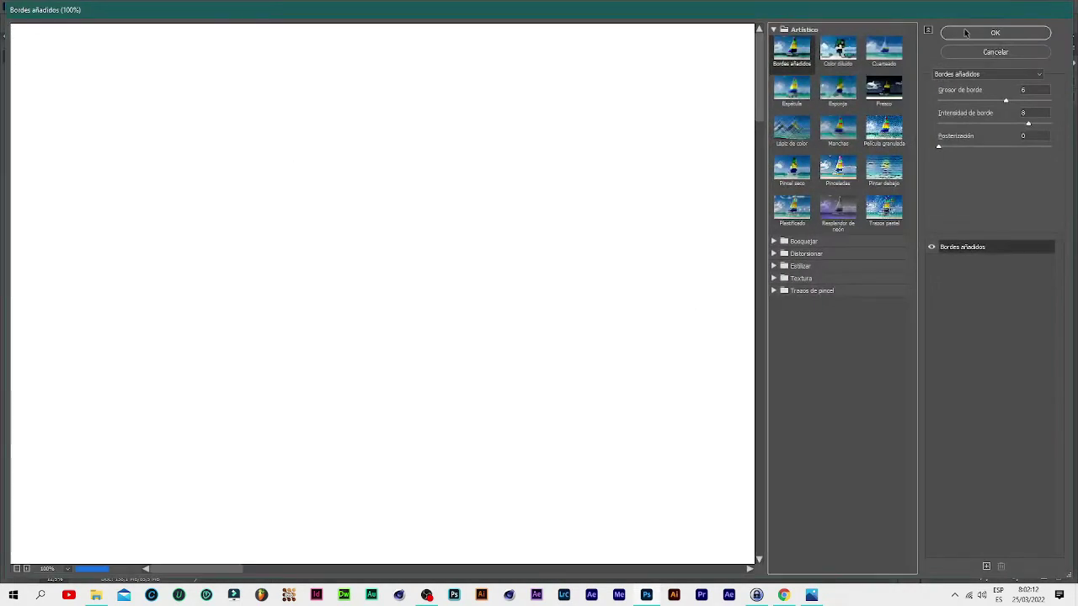
left_click(994, 35)
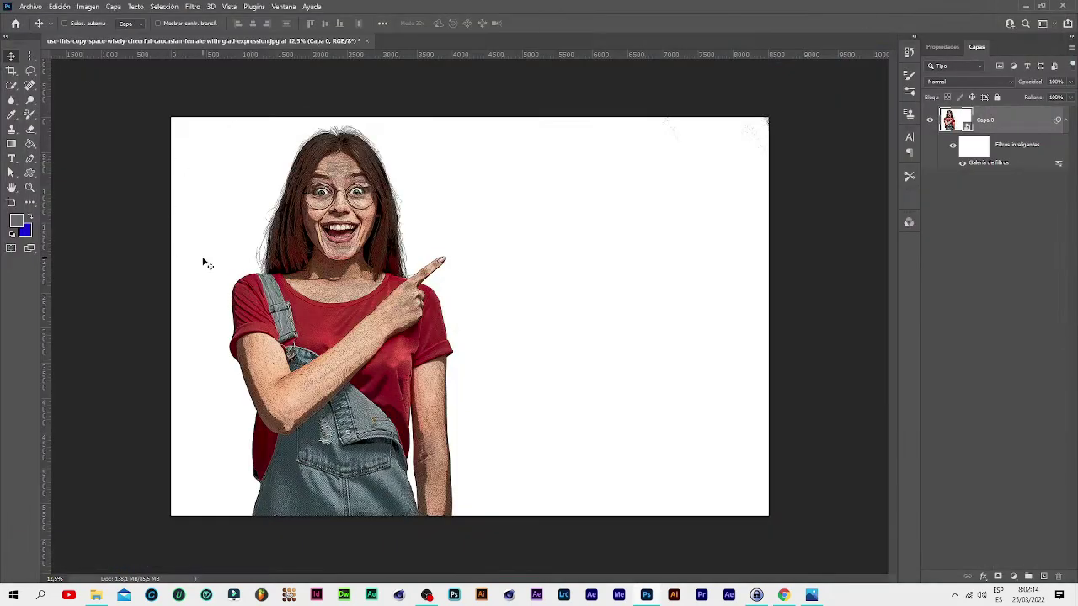
- Add a Pintura al óleo smart filter with Estilizado 7,7, Limpieza 6,3 and a raised Escala
left_click(193, 7)
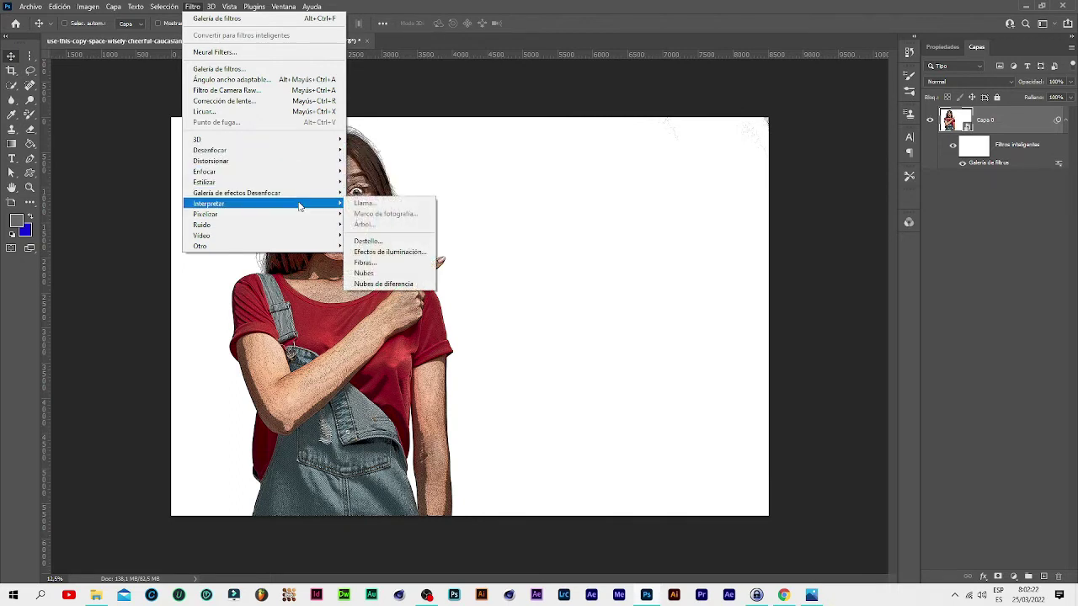
mouse_move(261, 182)
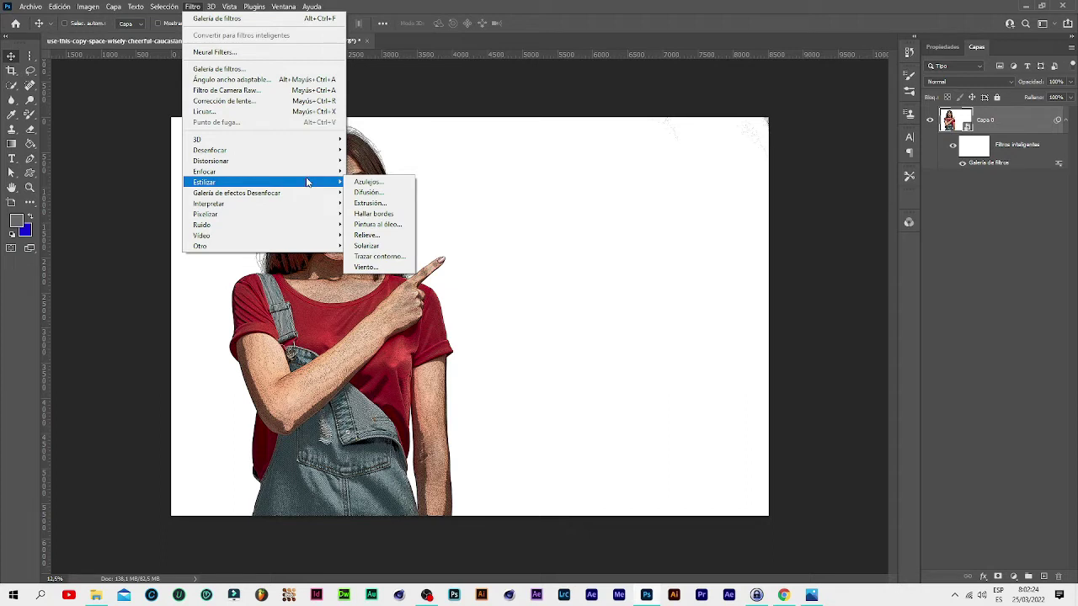
left_click(378, 224)
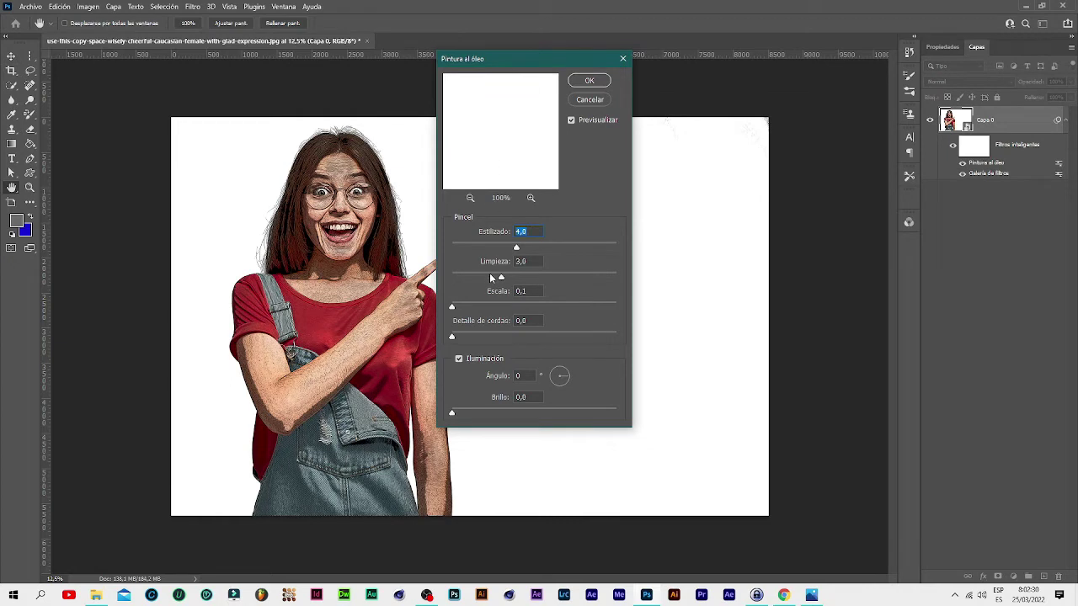
left_click_drag(516, 249, 576, 248)
key("Tab")
left_click_drag(452, 308, 498, 309)
left_click(583, 81)
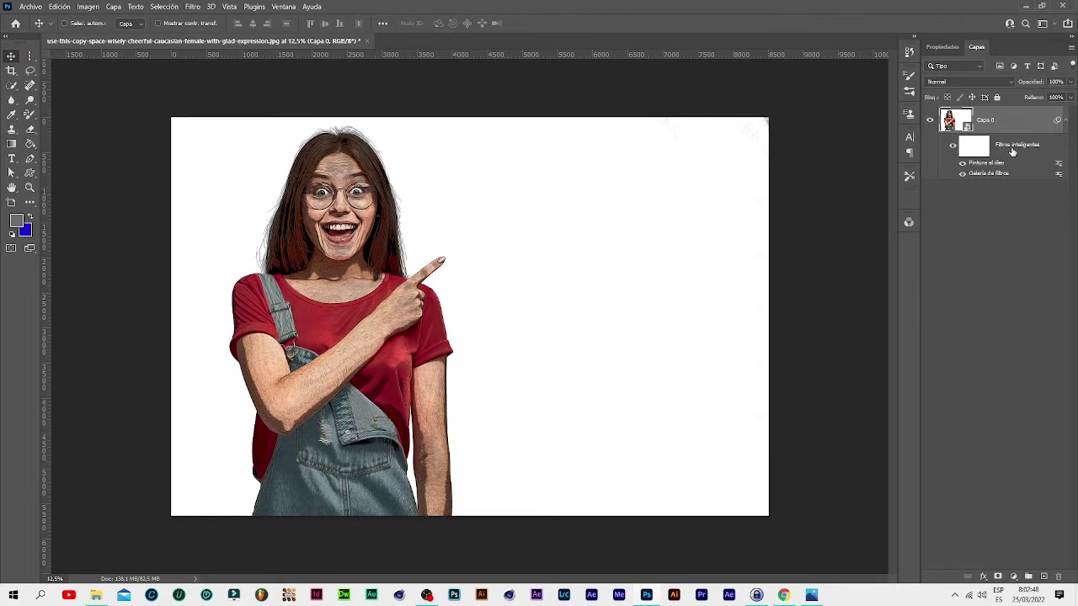
left_click(951, 149)
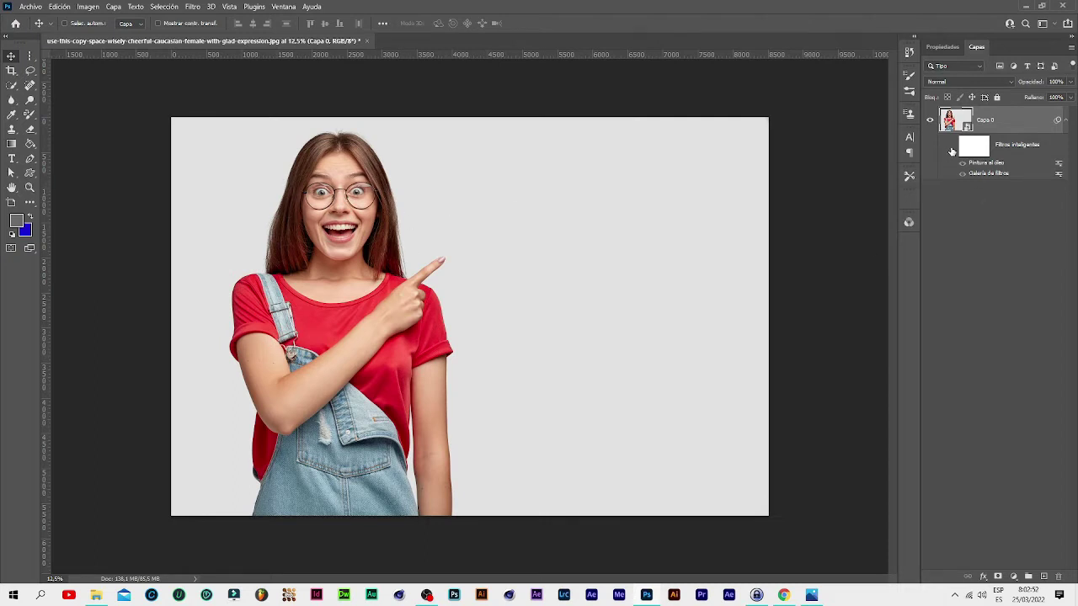
left_click(953, 149)
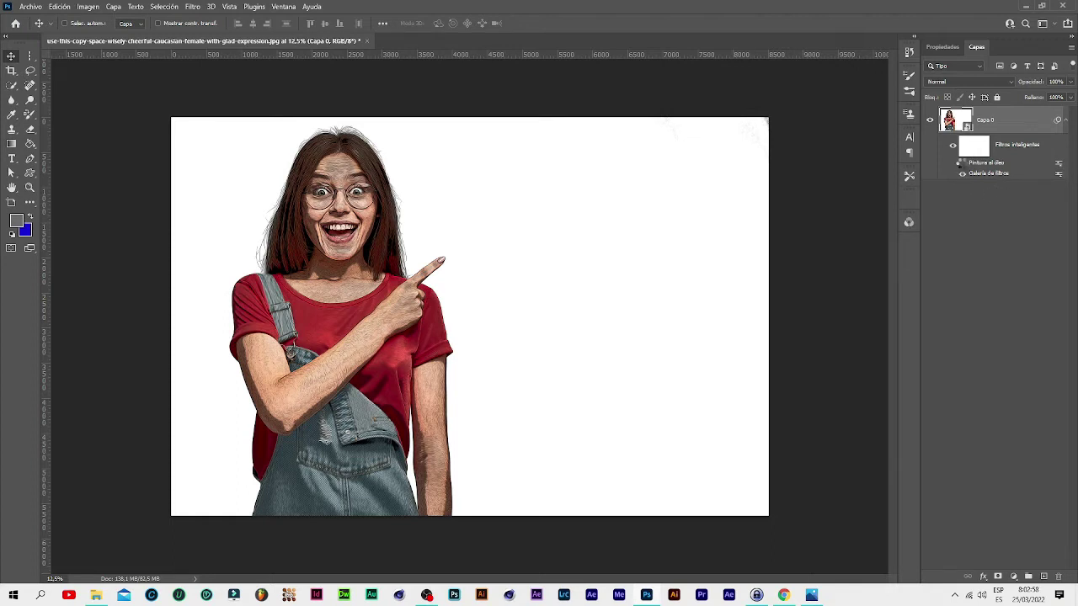
left_click(962, 164)
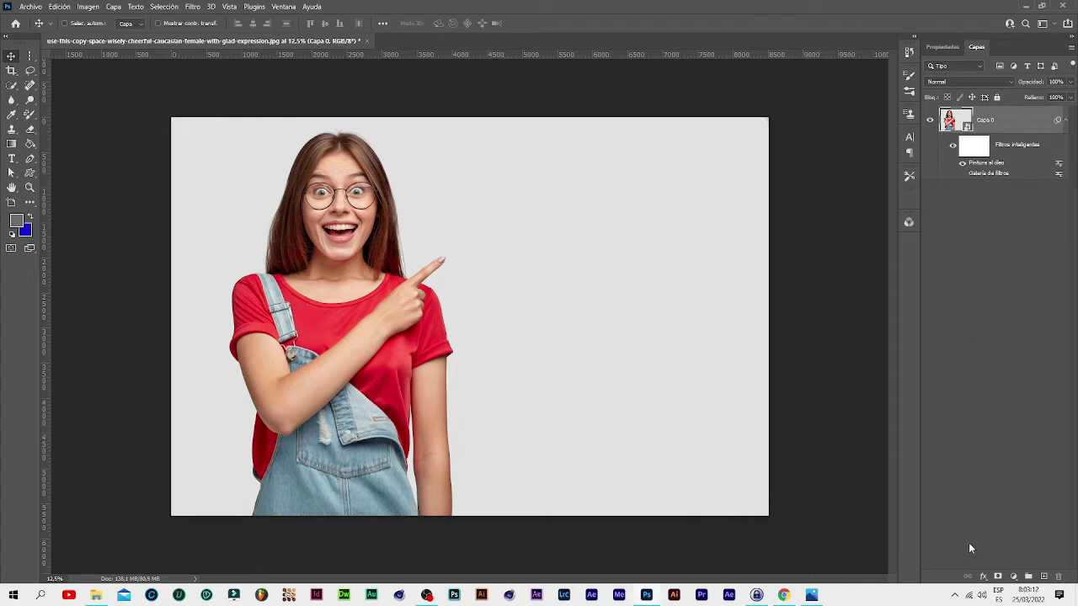
left_click(962, 173)
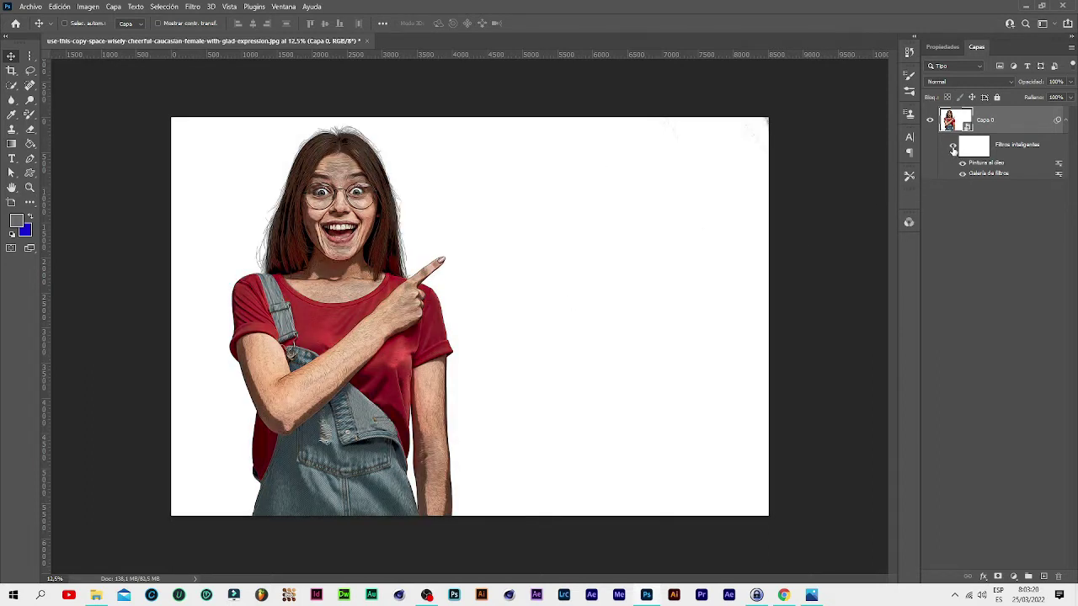
left_click(953, 150)
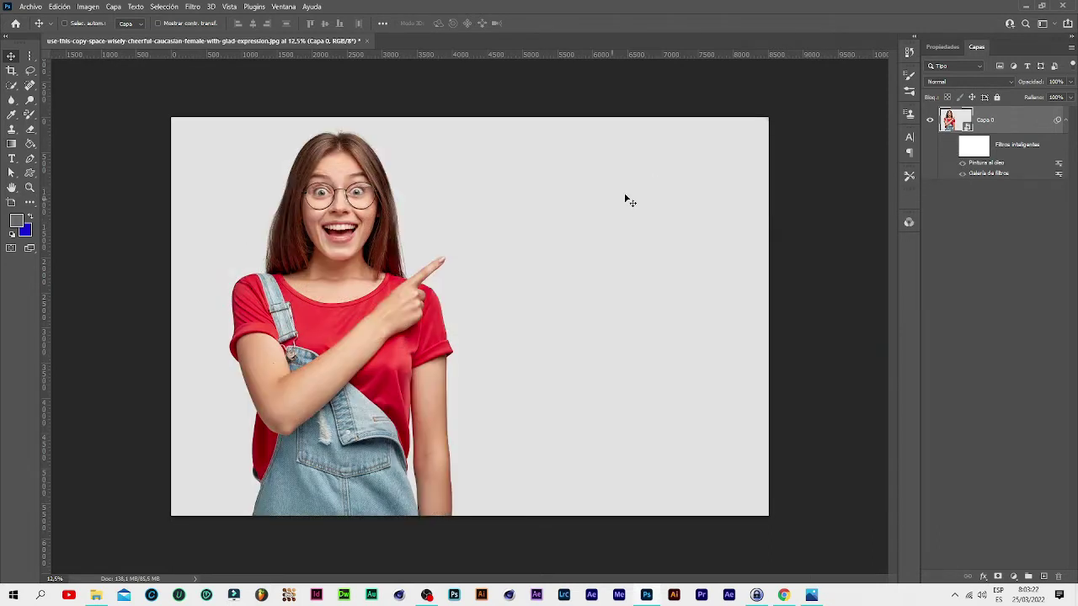
left_click(953, 149)
left_click(953, 150)
left_click(953, 150)
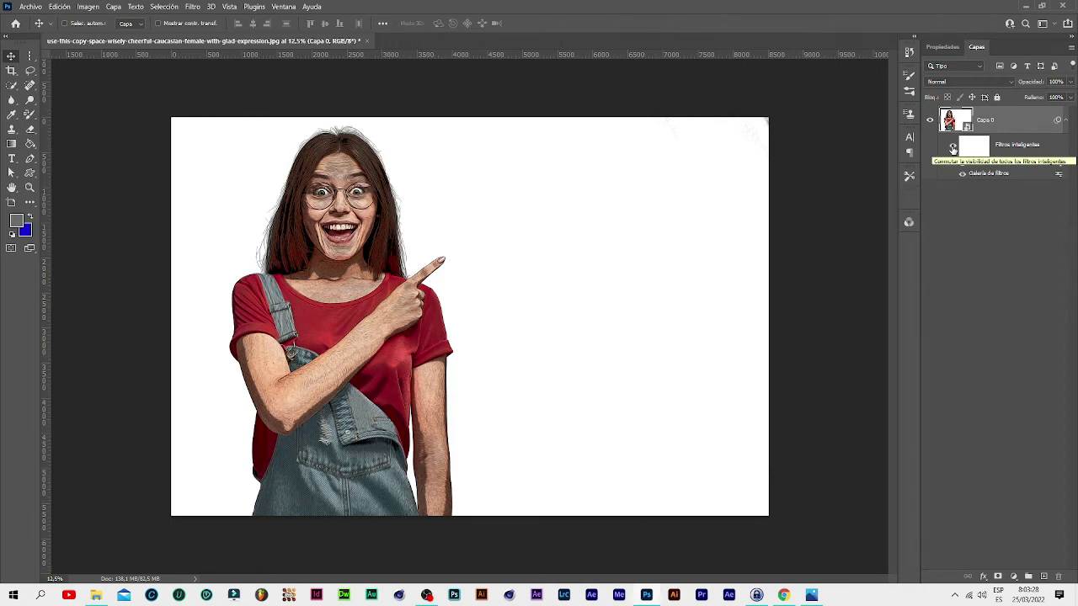
left_click(953, 149)
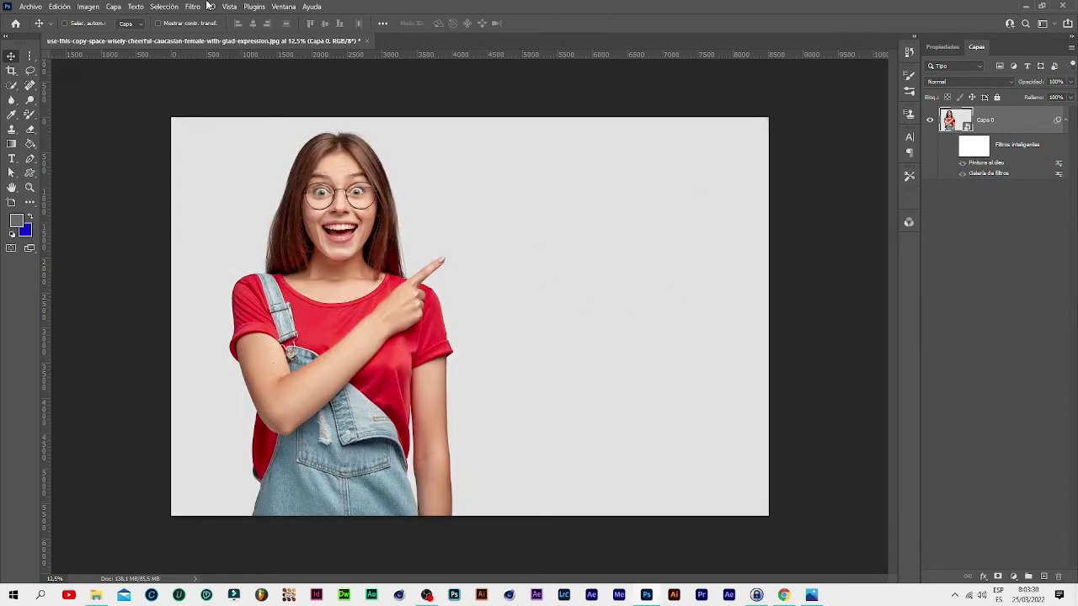
- Preview Color diluido and Cuarteado in the gallery, cancel, then delete both smart filters from Capa 0
left_click(199, 9)
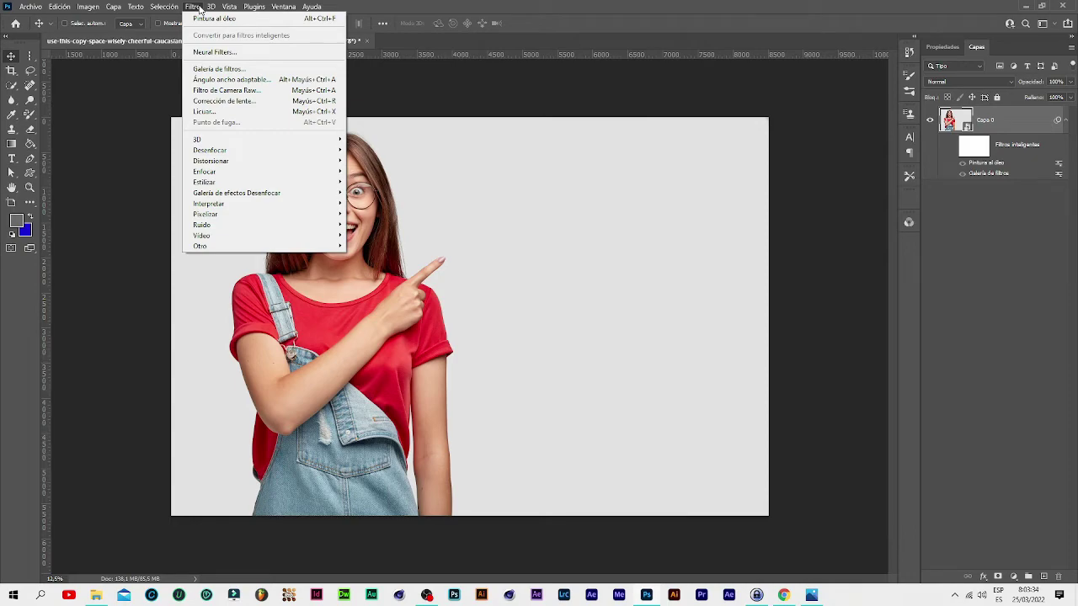
left_click(259, 71)
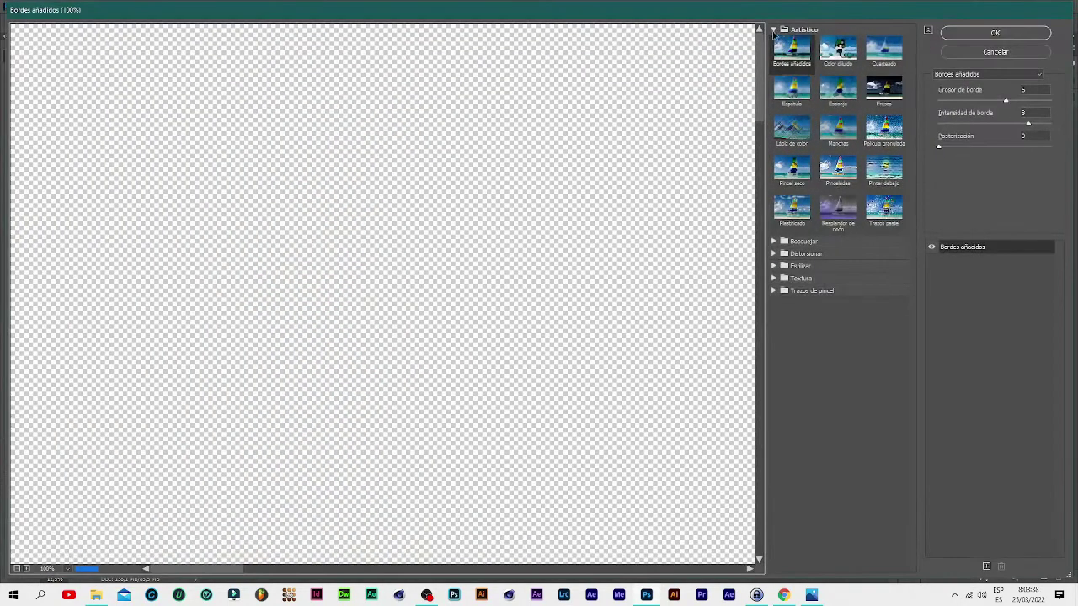
left_click(773, 30)
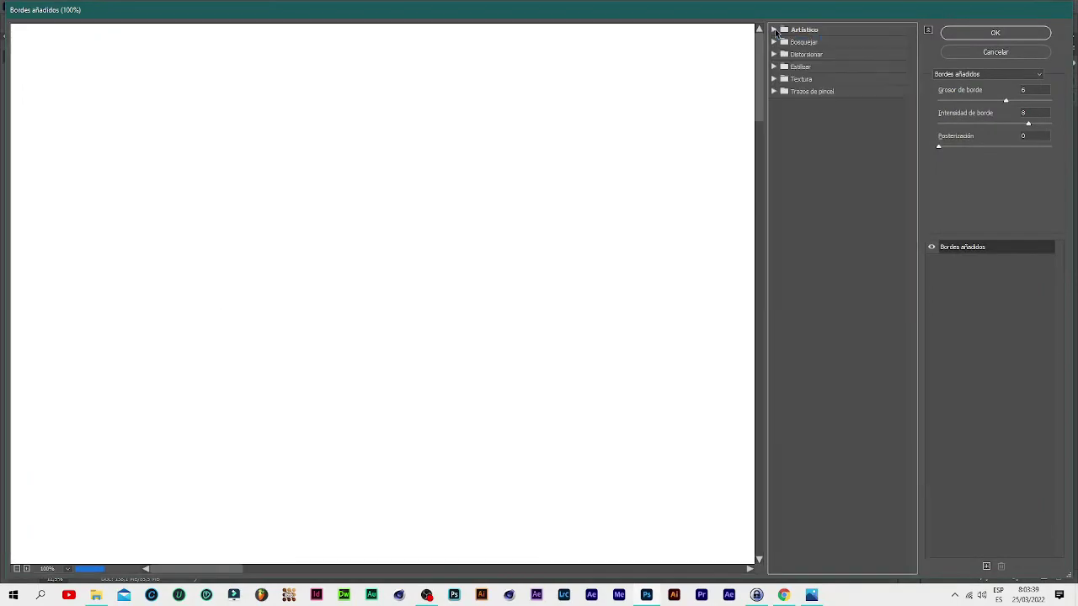
left_click(17, 569)
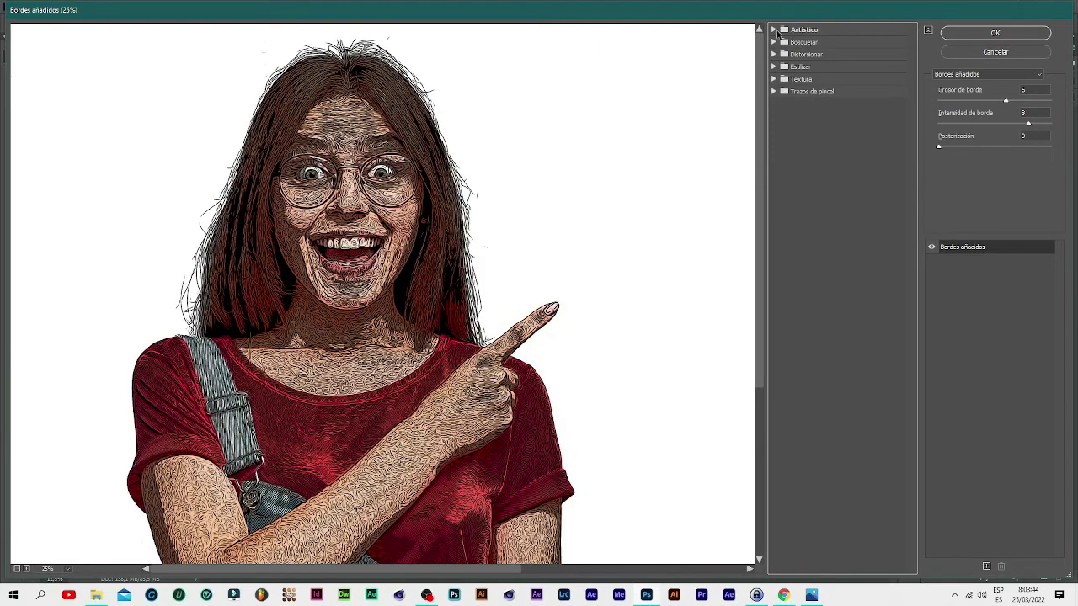
left_click(777, 32)
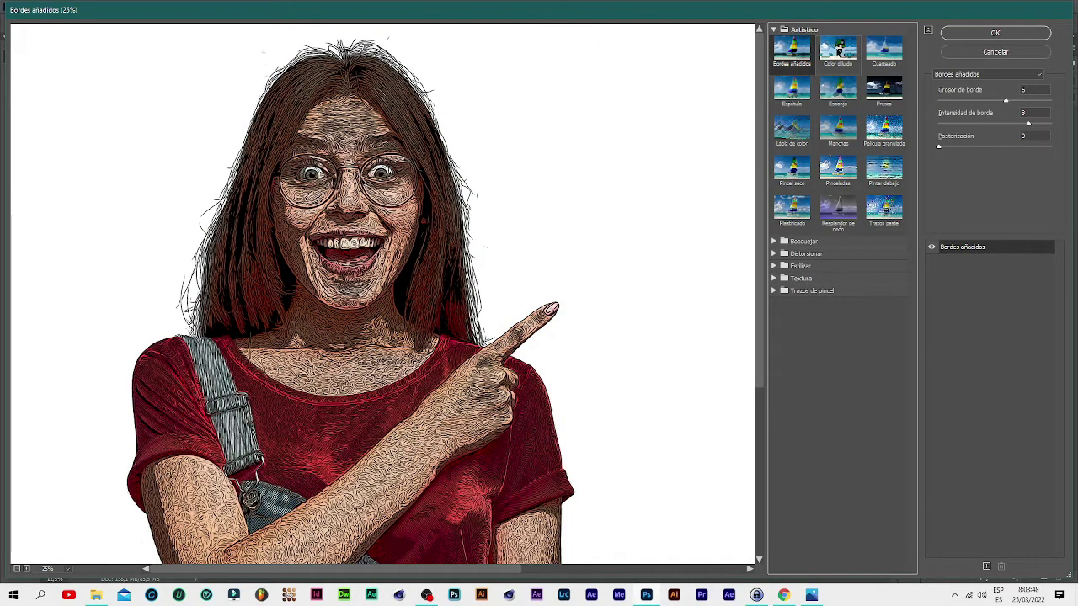
left_click(839, 51)
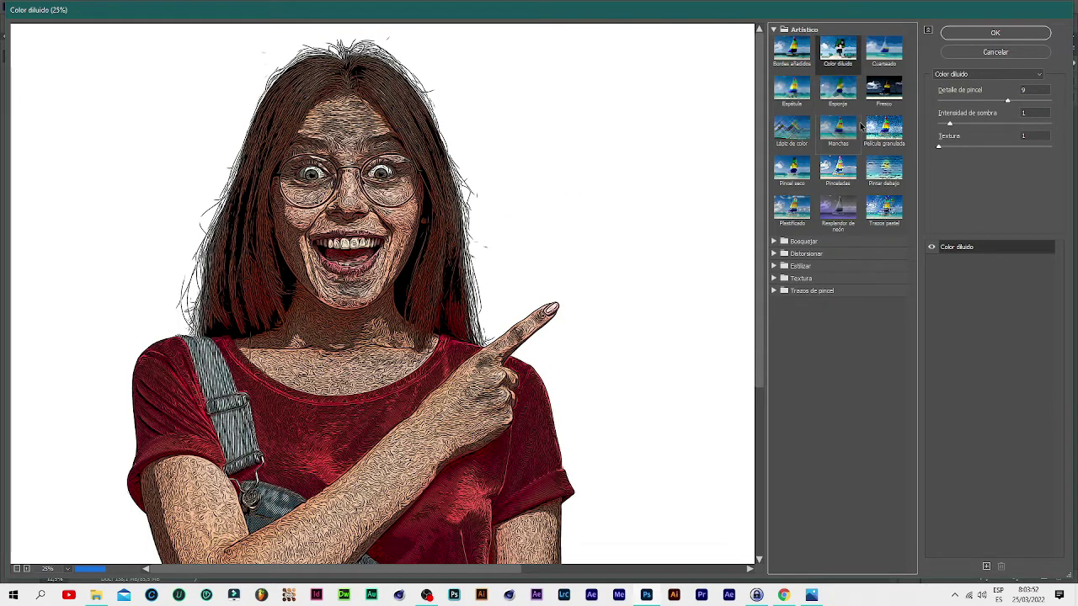
left_click(884, 53)
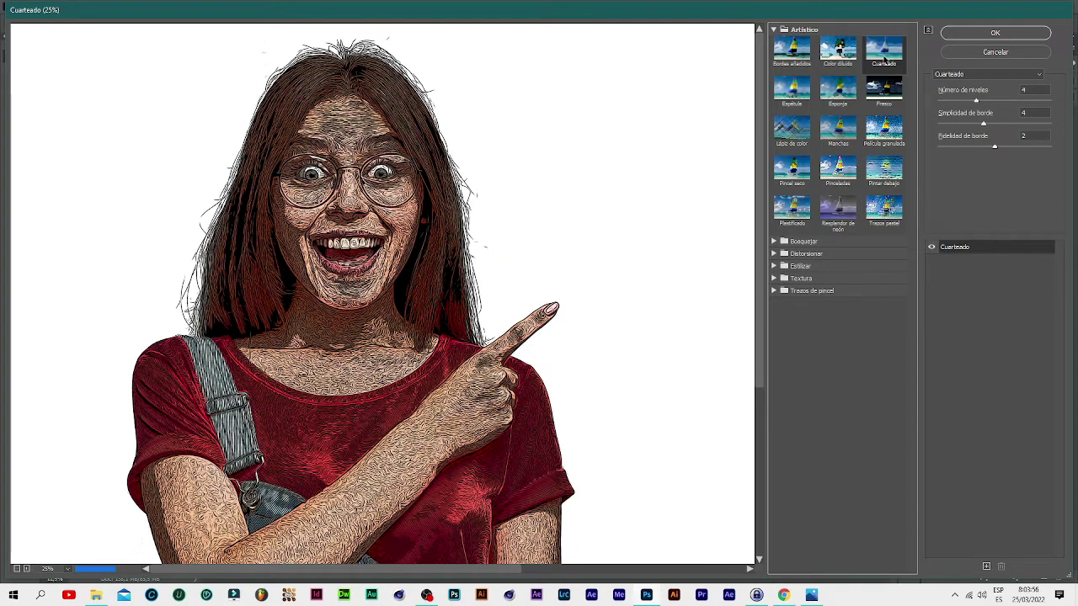
left_click(994, 52)
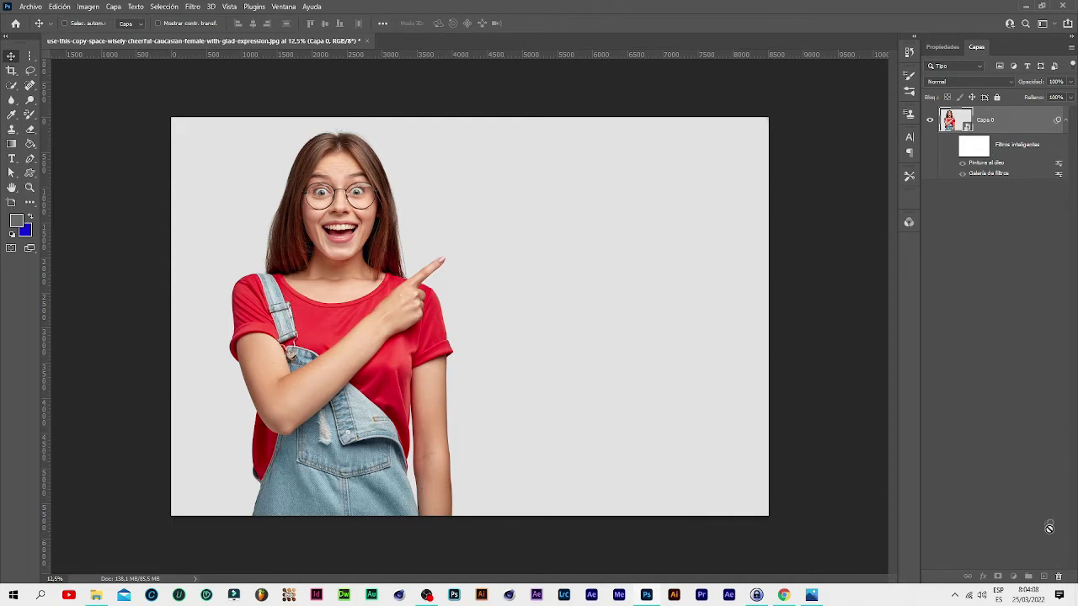
left_click_drag(1060, 576, 1061, 579)
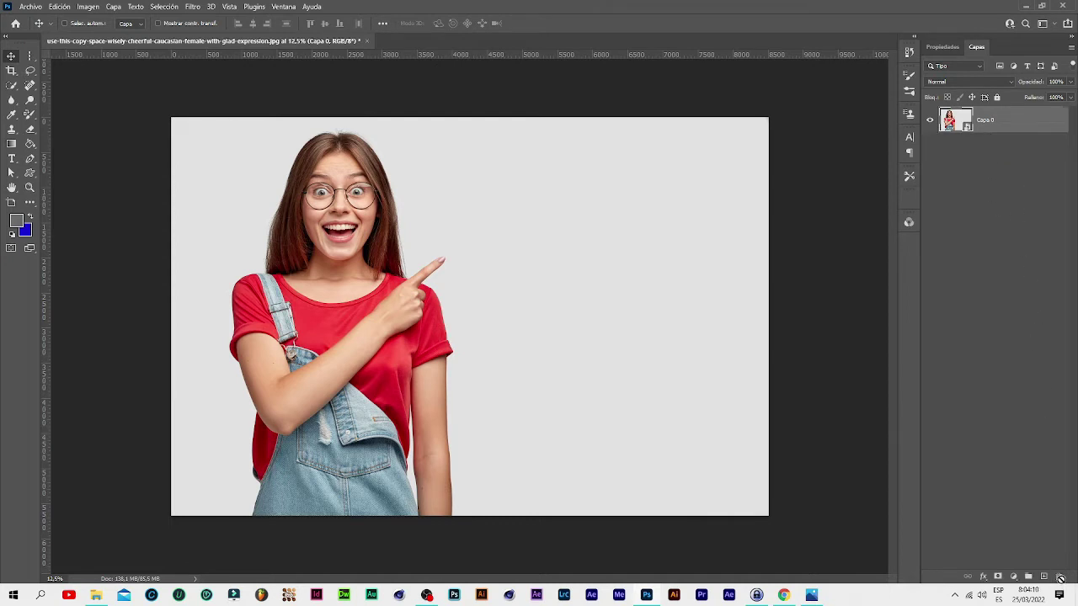
- Select the Capa 0 layer and open Filtro > Galería de filtros
left_click(993, 273)
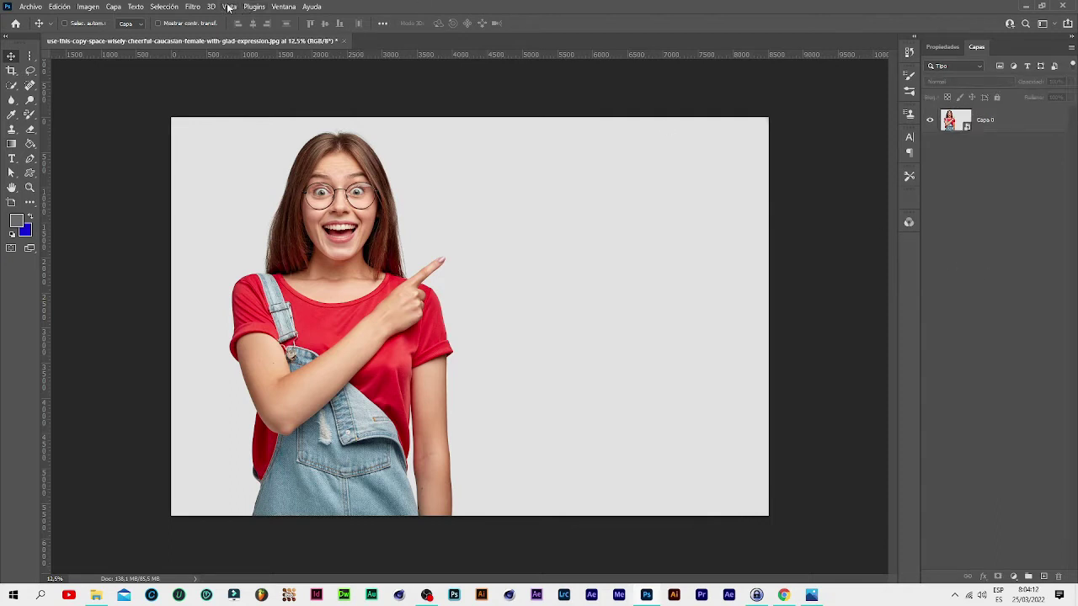
left_click(192, 7)
left_click(188, 8)
left_click(1001, 124)
left_click(199, 7)
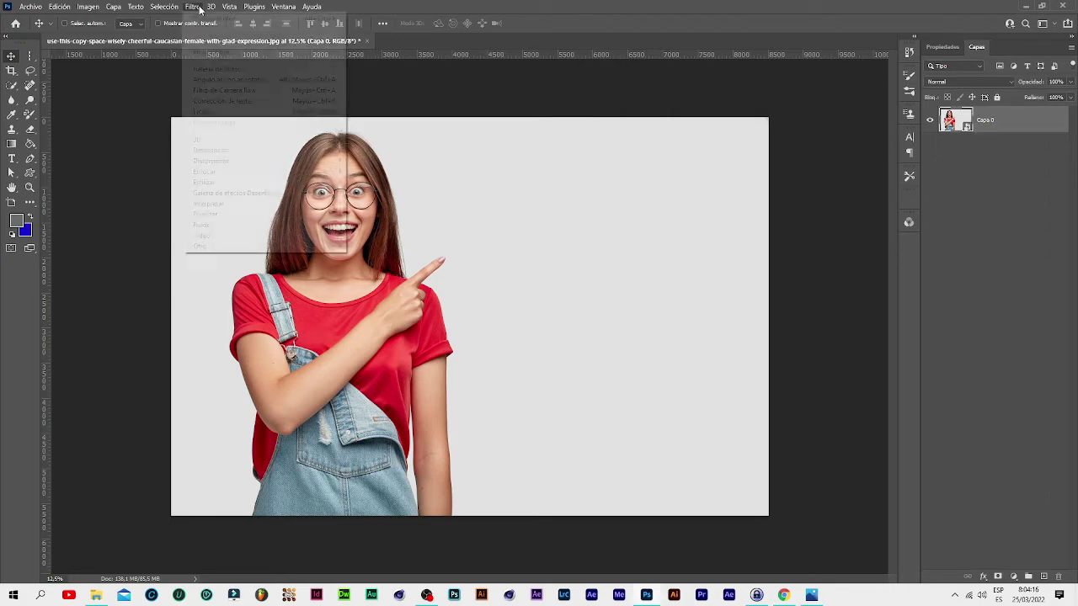
left_click(241, 69)
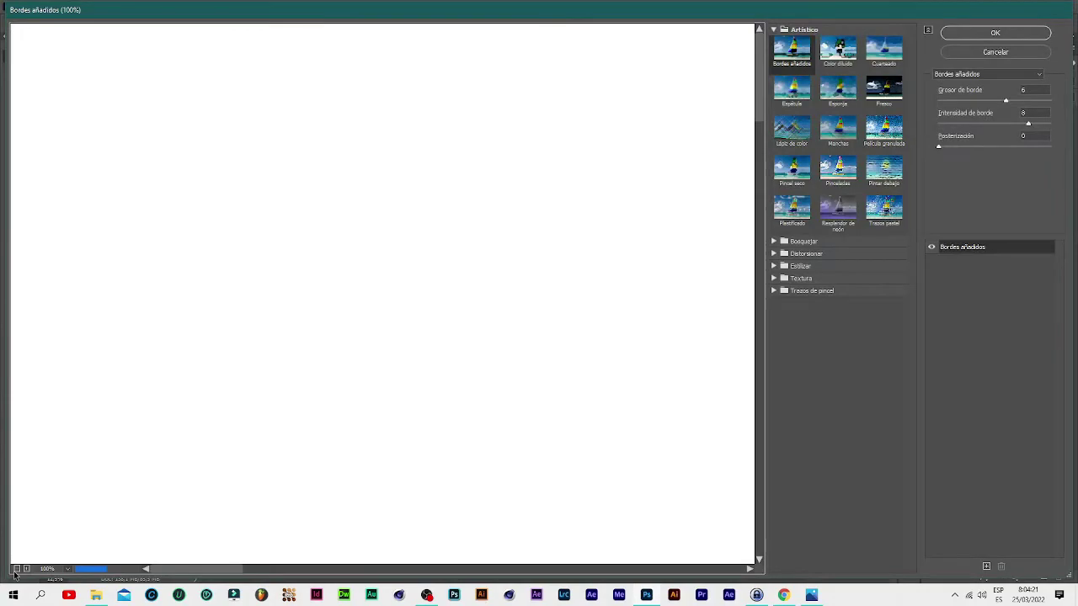
- Zoom the preview to 50% and compare Color diluido, Cuarteado, Pincel seco and Pinceladas on the photo
left_click(15, 571)
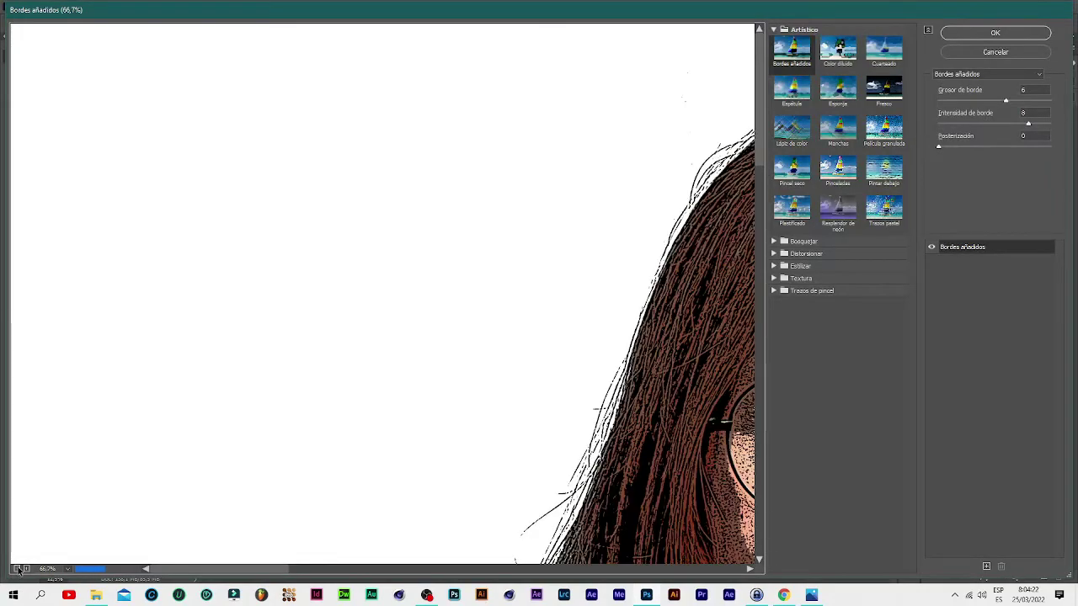
left_click_drag(372, 347, 192, 313)
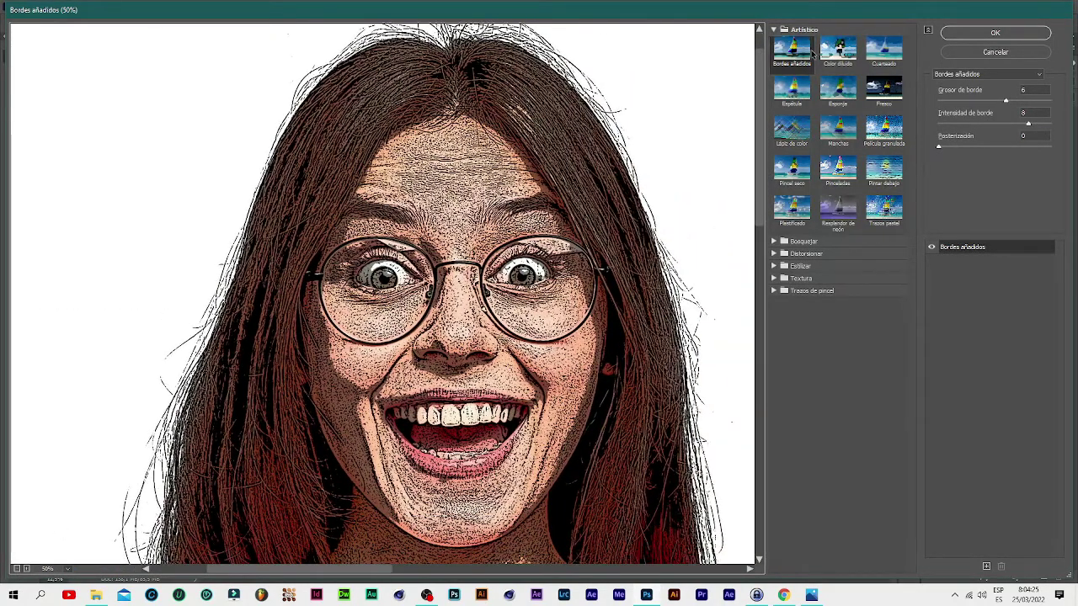
left_click(838, 49)
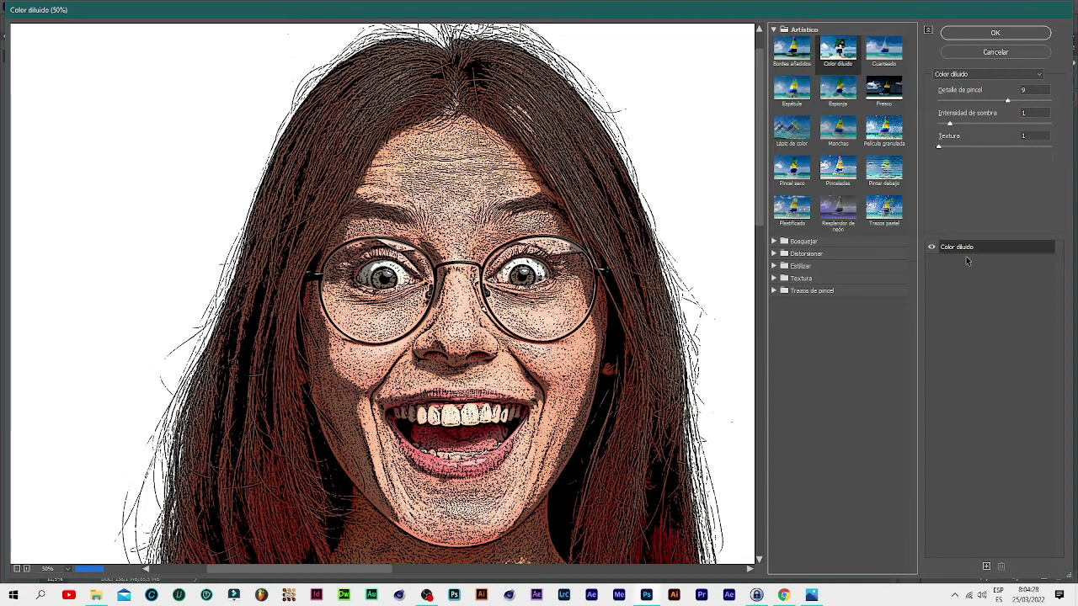
left_click(930, 248)
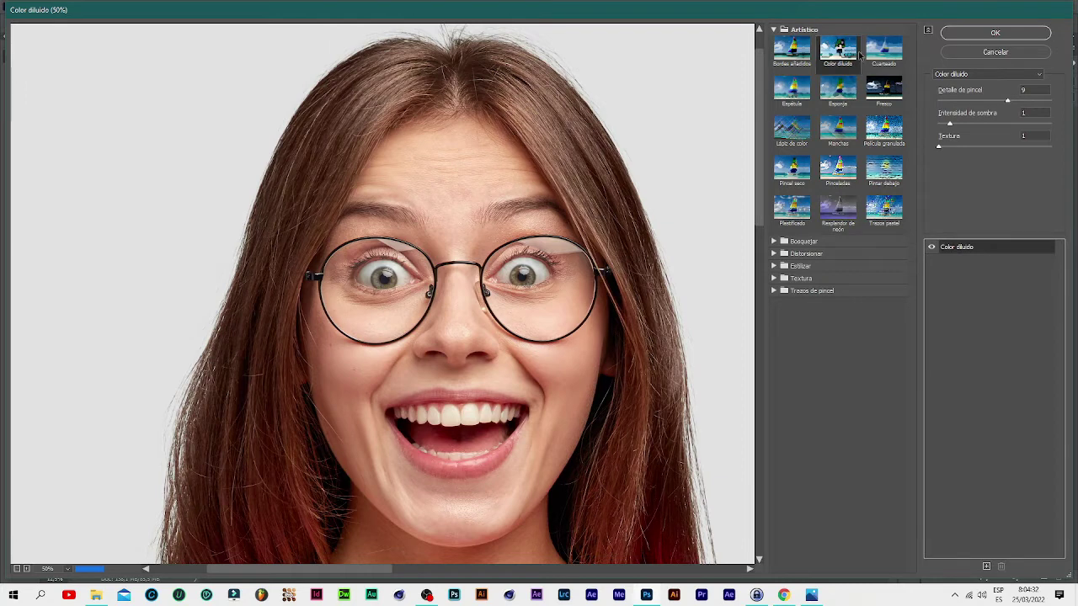
left_click(899, 58)
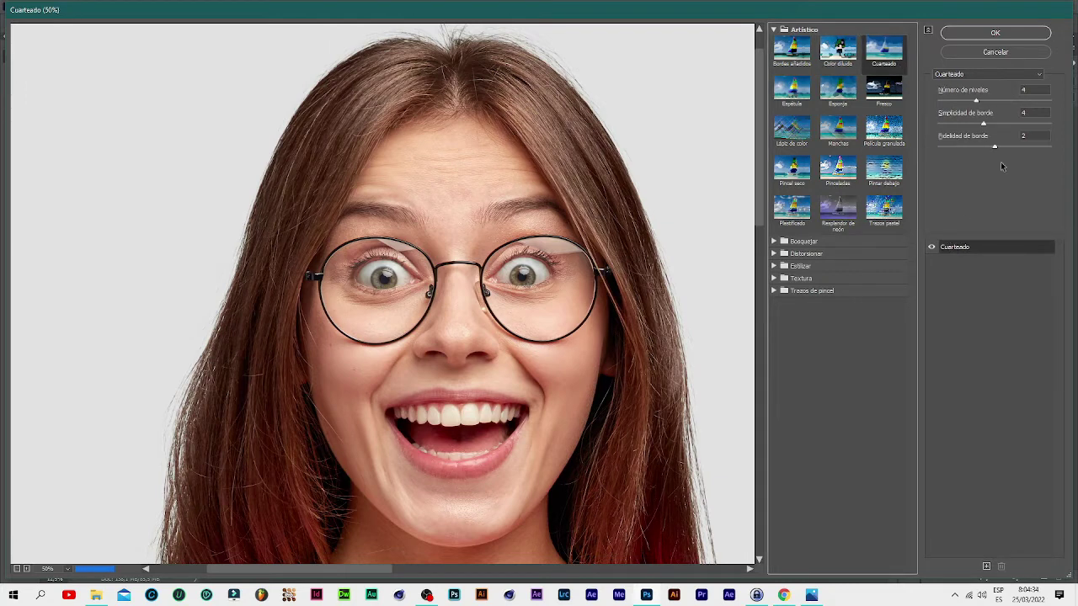
left_click(787, 162)
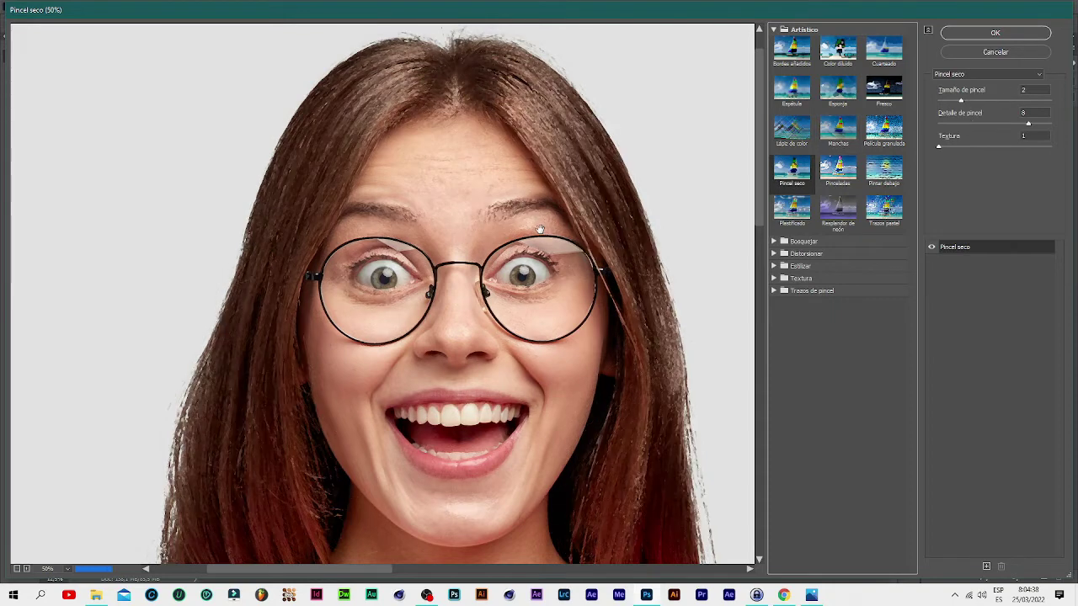
left_click(838, 169)
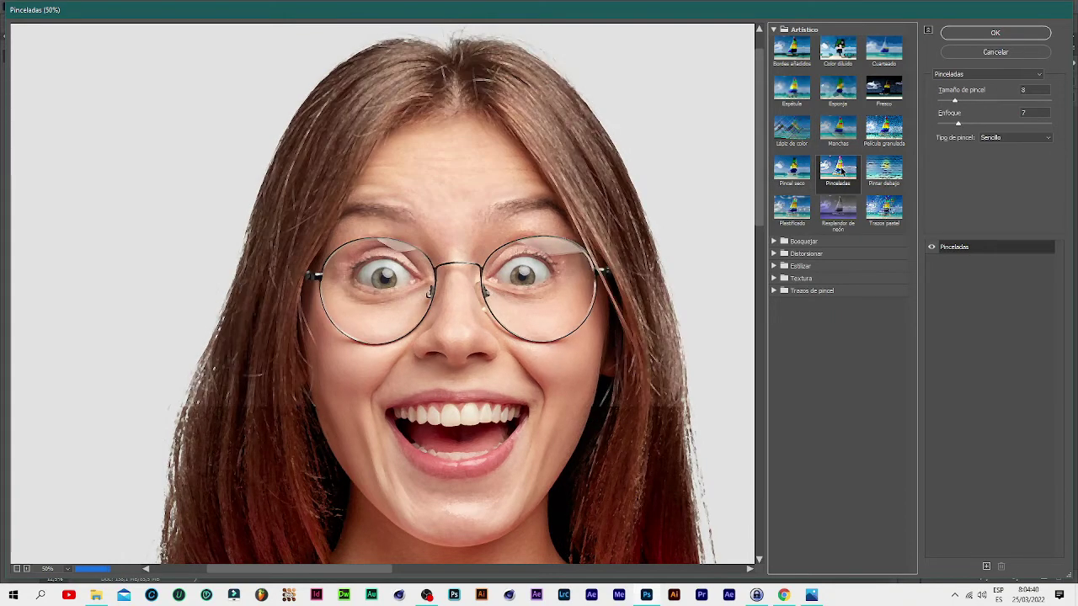
- Preview Pintar debajo, Resplandor de neón and Trazos pastel, then switch to Granulado
left_click(891, 177)
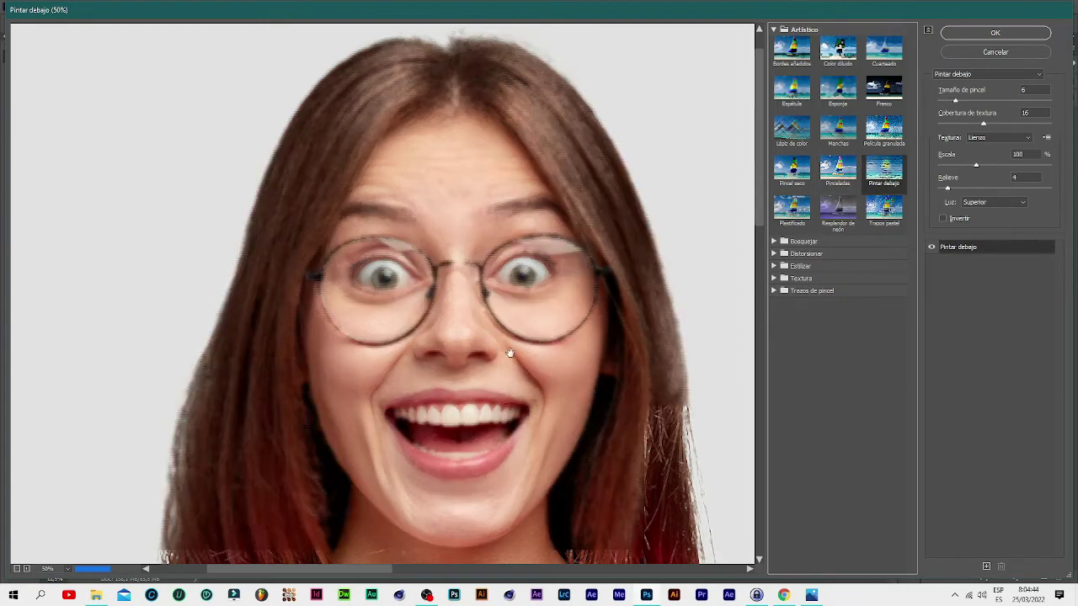
left_click(840, 211)
left_click(888, 213)
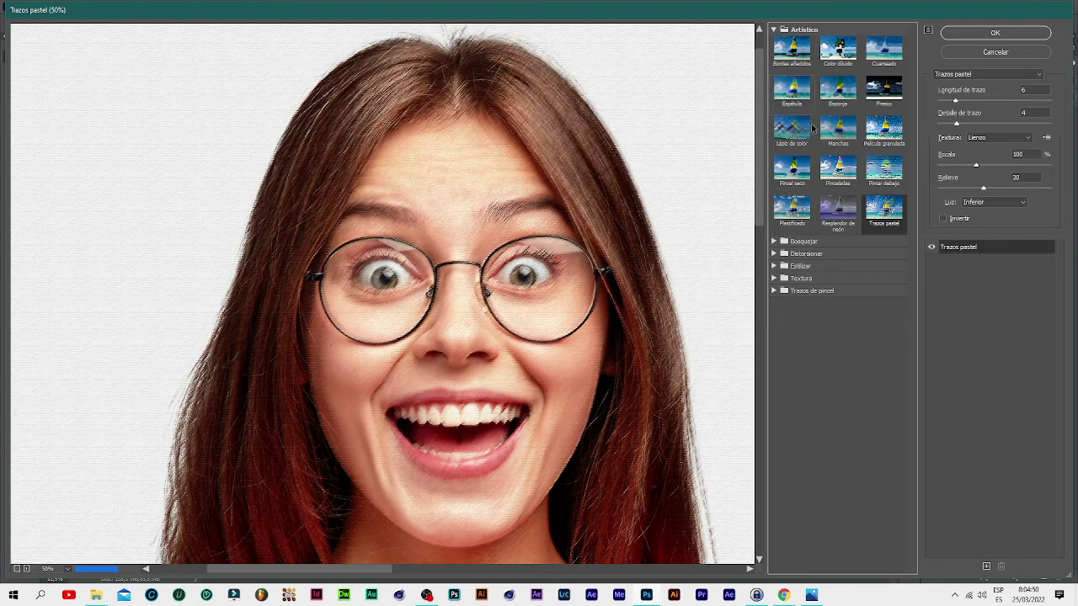
left_click(1039, 74)
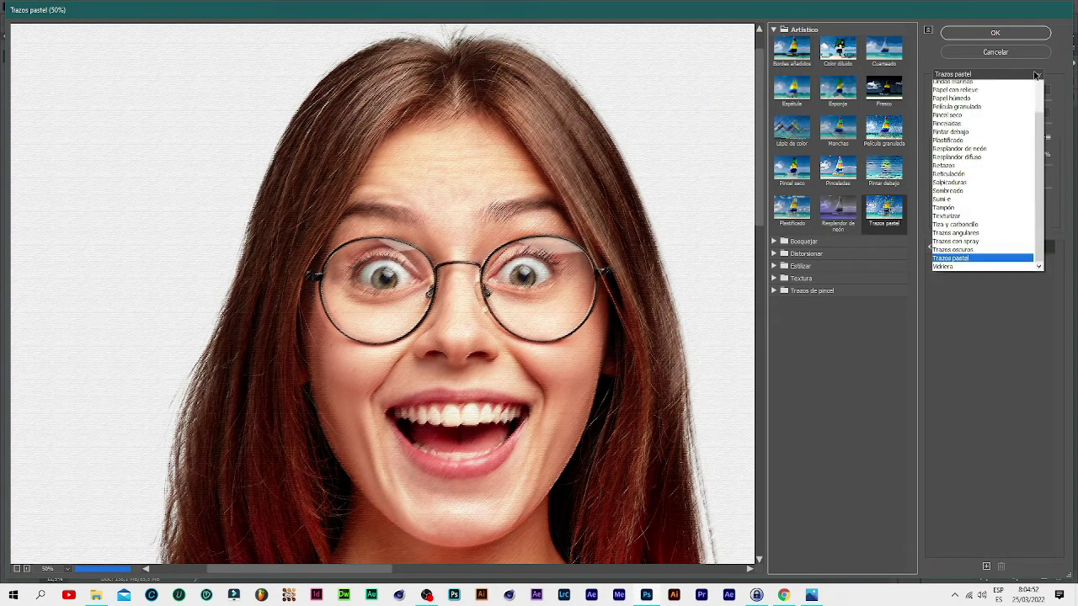
left_click(993, 101)
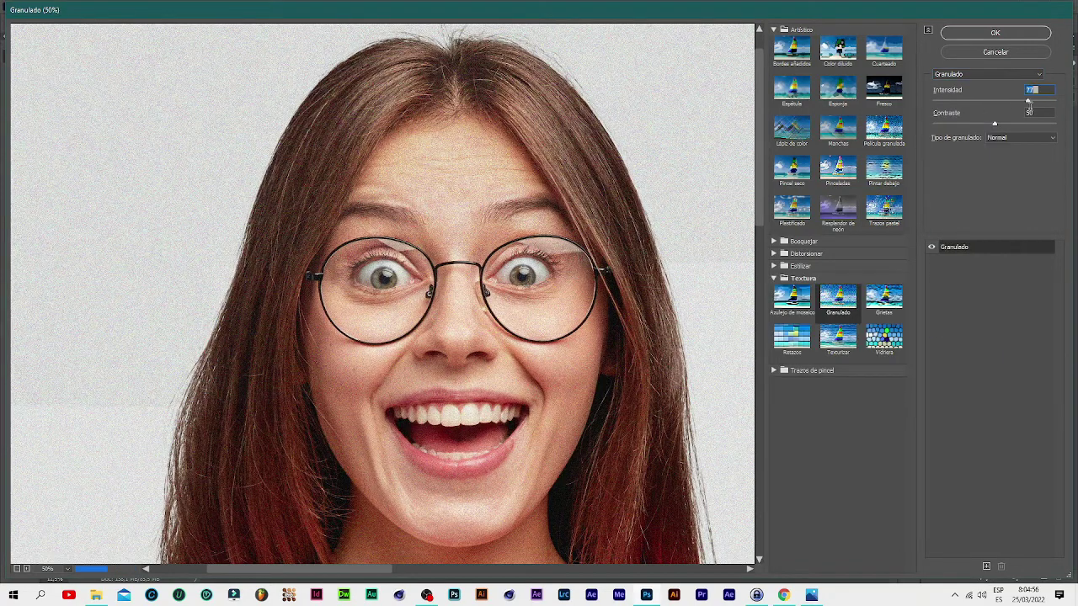
- Raise Granulado intensity to 85 and preview Bordes rasgados and Conté Crayon under Bosquejar
mouse_move(982, 101)
left_mouse_down()
mouse_move(1036, 101)
mouse_move(953, 124)
mouse_move(980, 125)
left_mouse_up()
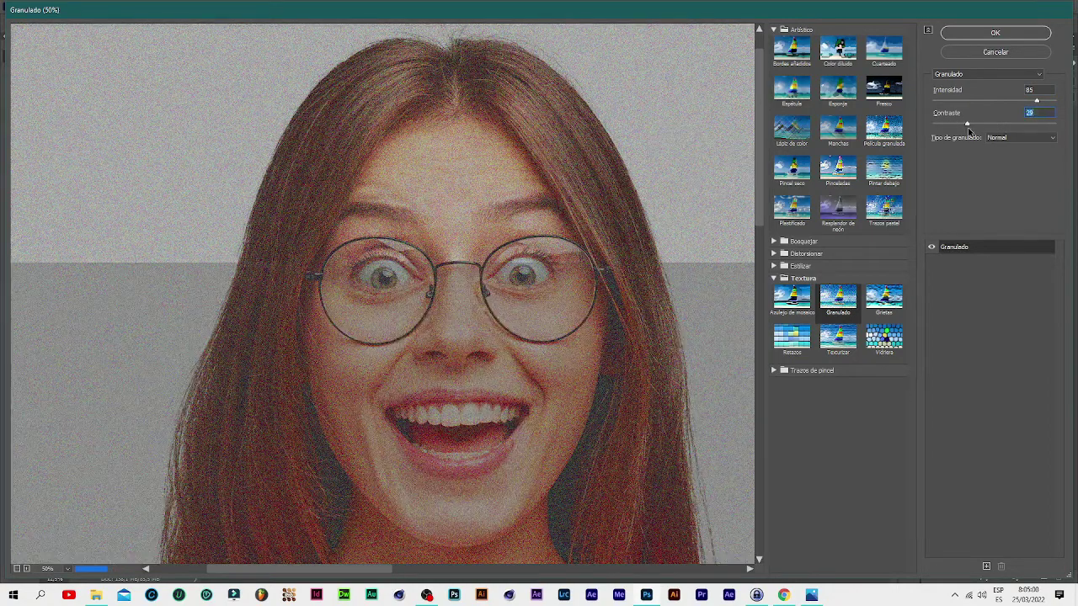
left_click(774, 242)
left_click(838, 261)
left_click(793, 260)
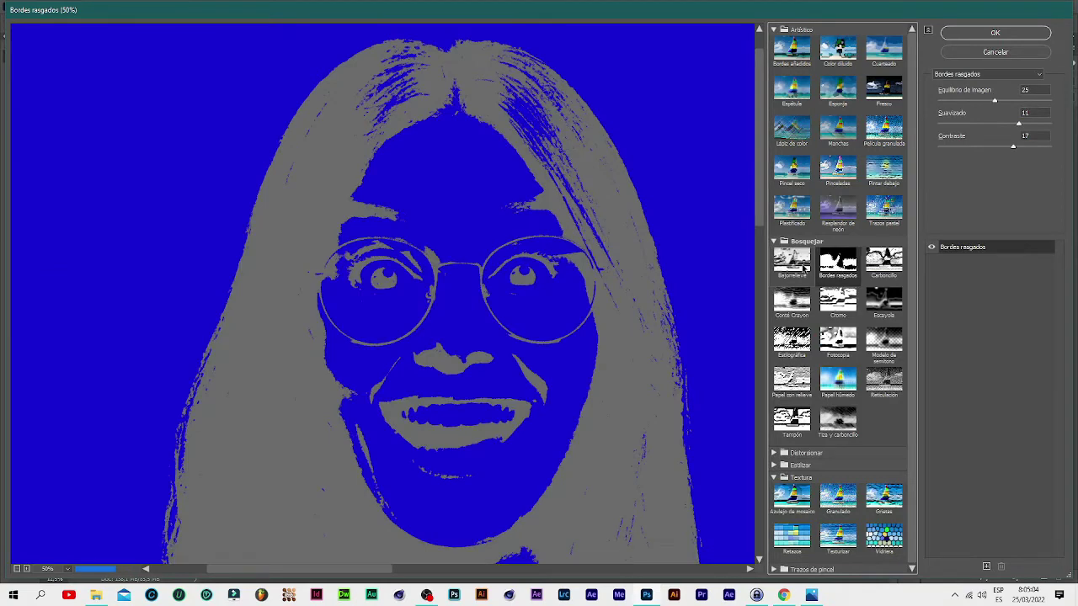
left_click(802, 303)
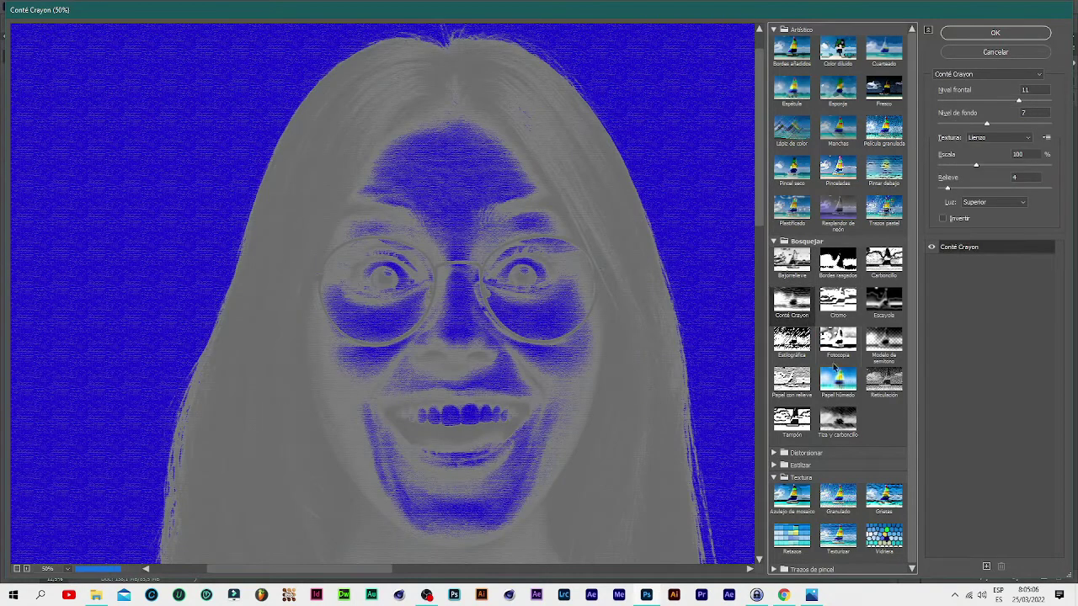
left_click(774, 241)
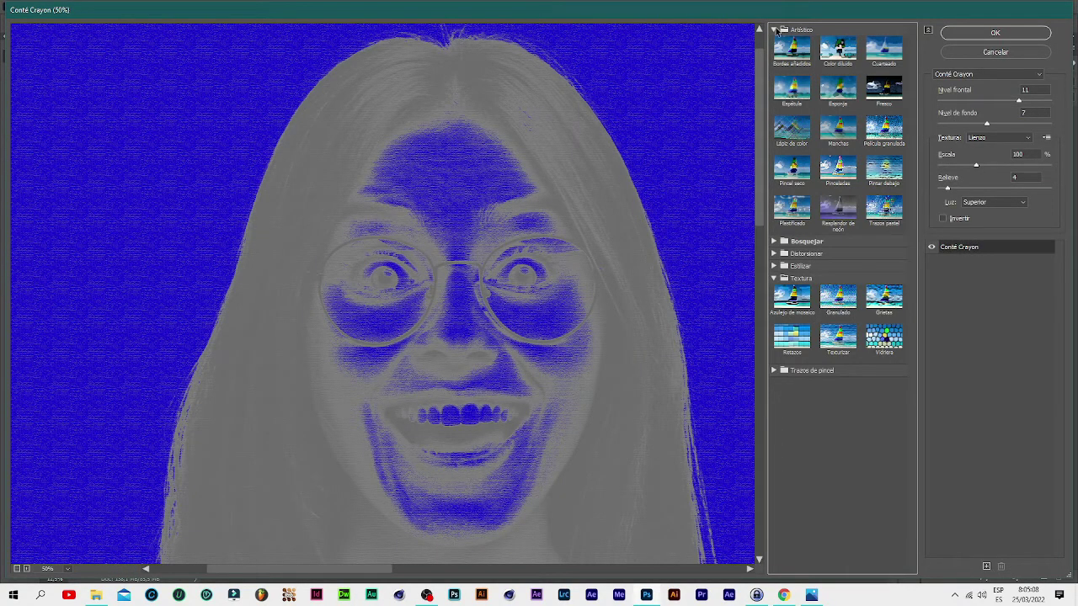
- Preview the photo with the Sumi-e ink filter from Trazos de pincel
left_click(775, 30)
left_click(774, 79)
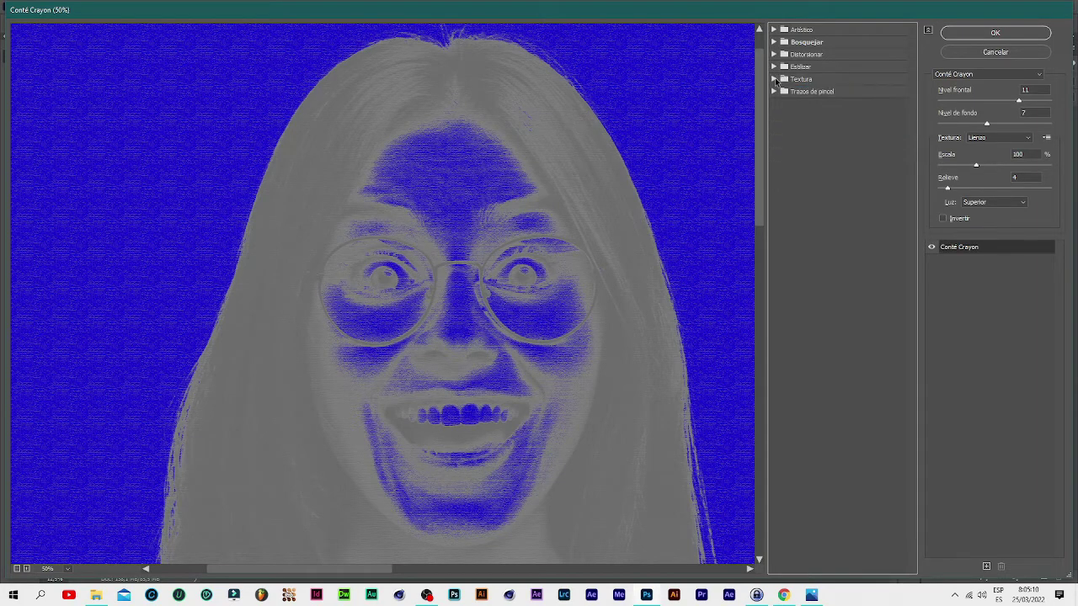
left_click(774, 67)
left_click(774, 91)
left_click(833, 151)
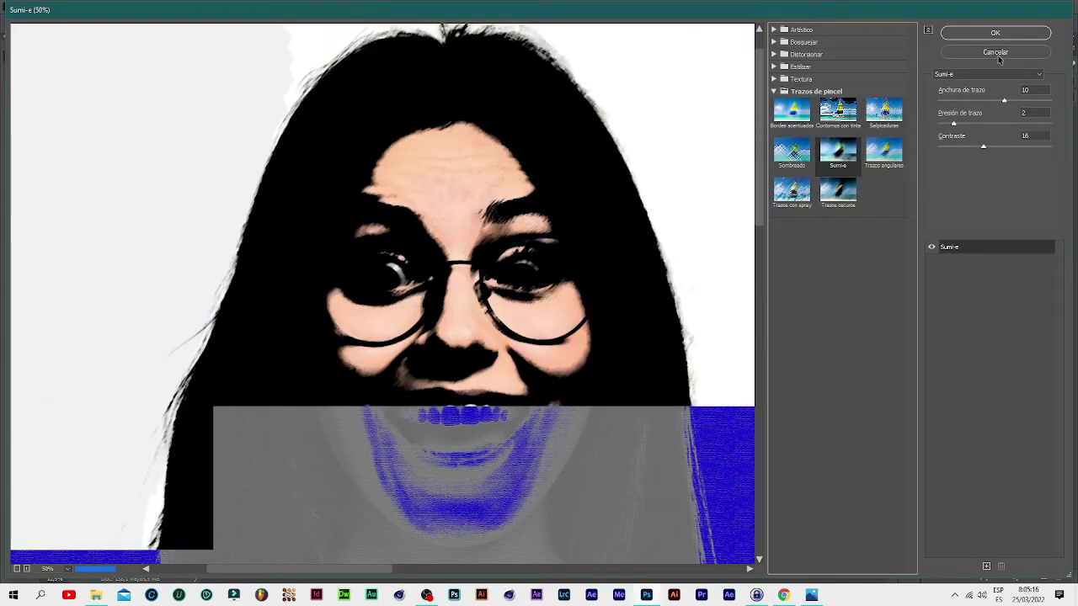
scroll(702, 157, "down", 3)
scroll(691, 179, "down", 2)
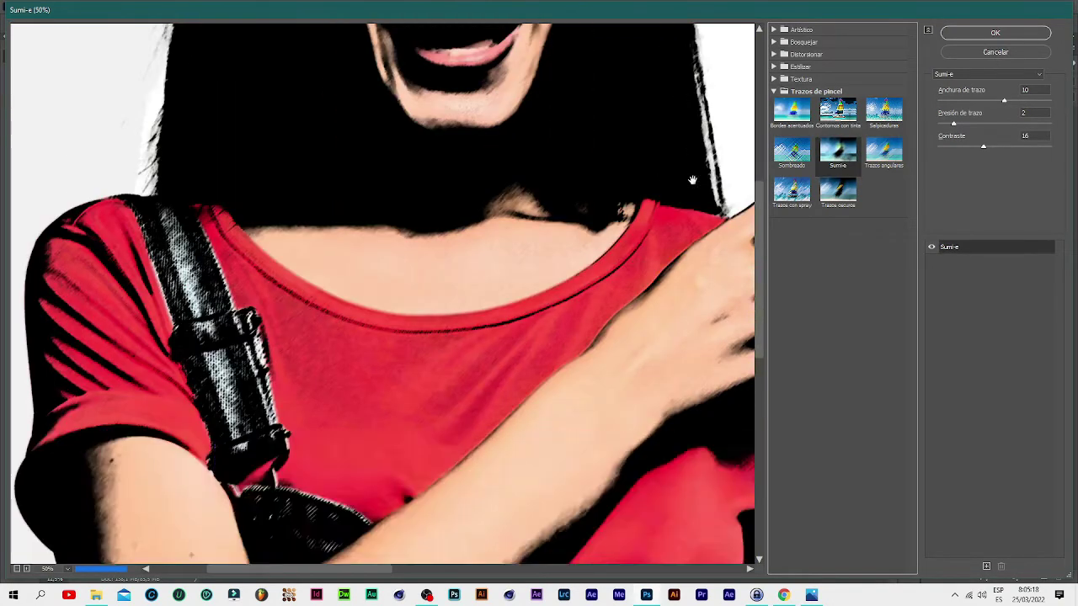
scroll(693, 152, "up", 3)
scroll(693, 132, "up", 2)
- Cancel the Filter Gallery without applying any filter, then launch Filtro > Licuar
left_click(995, 52)
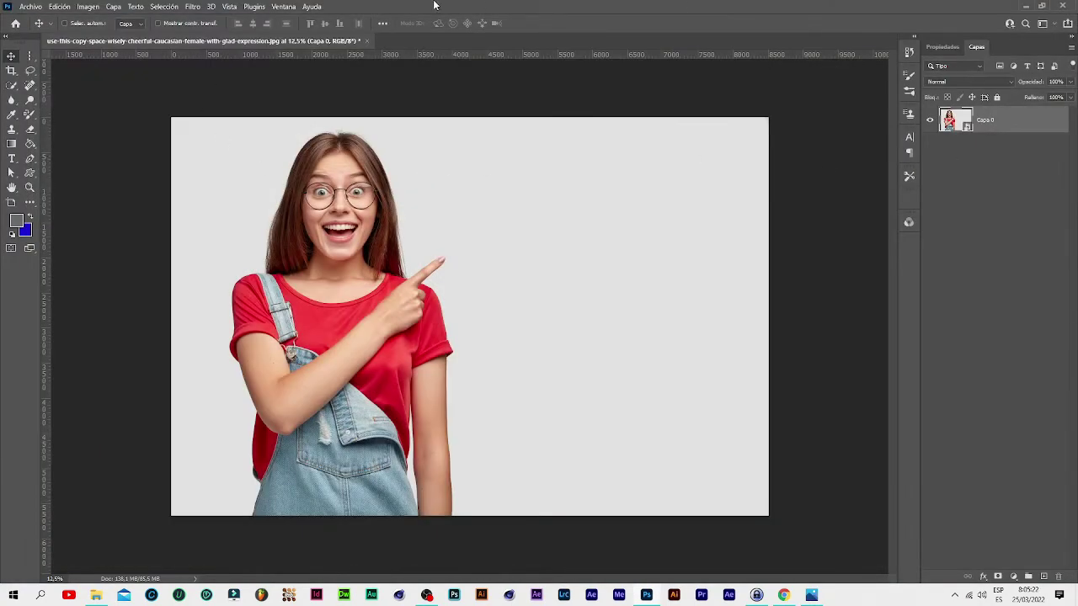
left_click(193, 7)
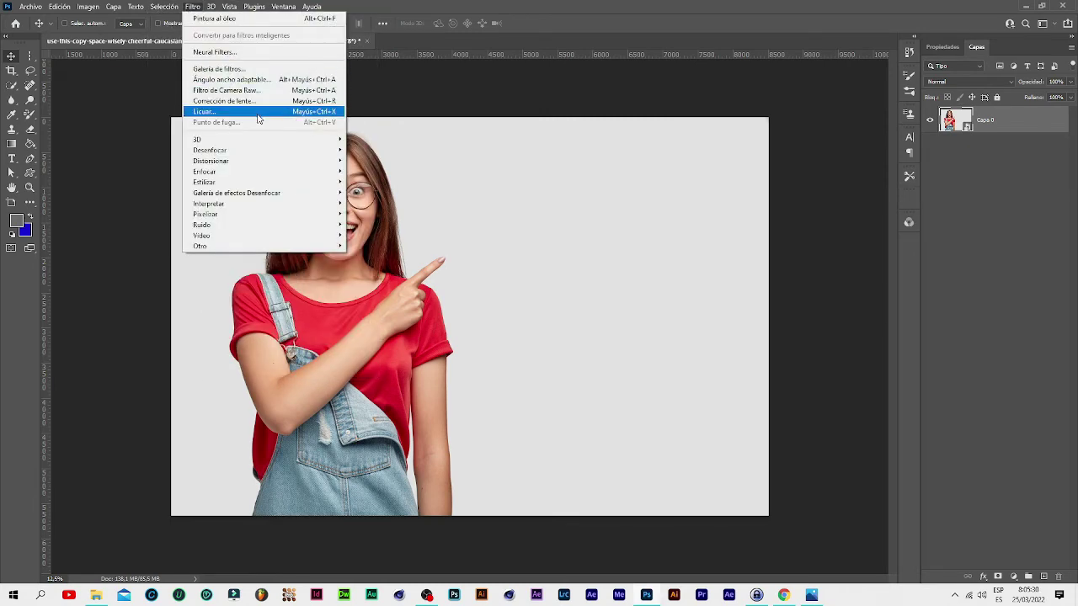
left_click(258, 119)
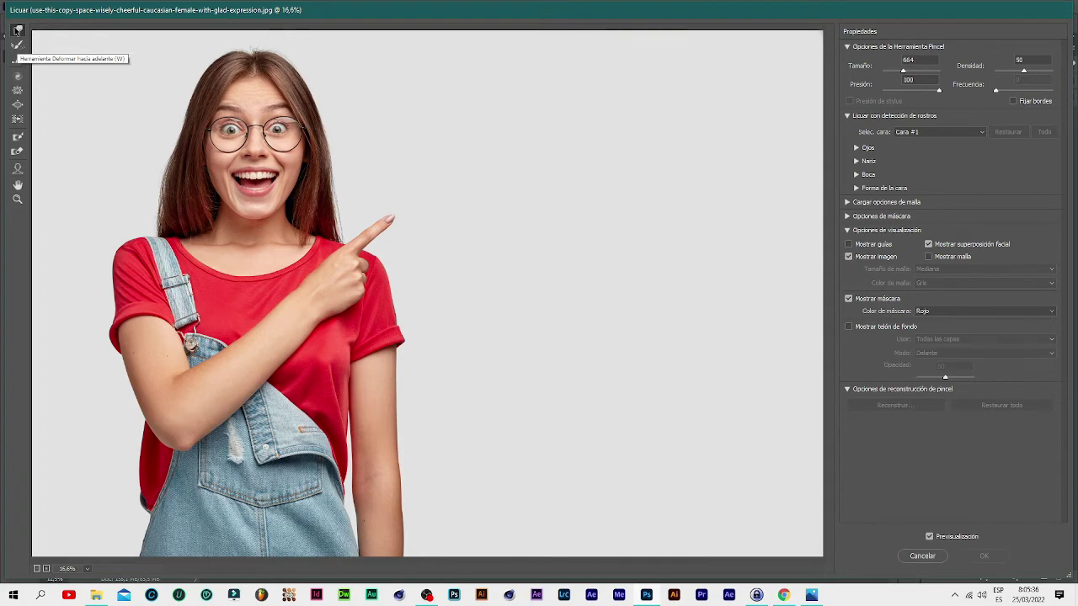
- Zoom the Liquify preview to 33.3% on the face and warp the mouth wider and lower
left_click(47, 569)
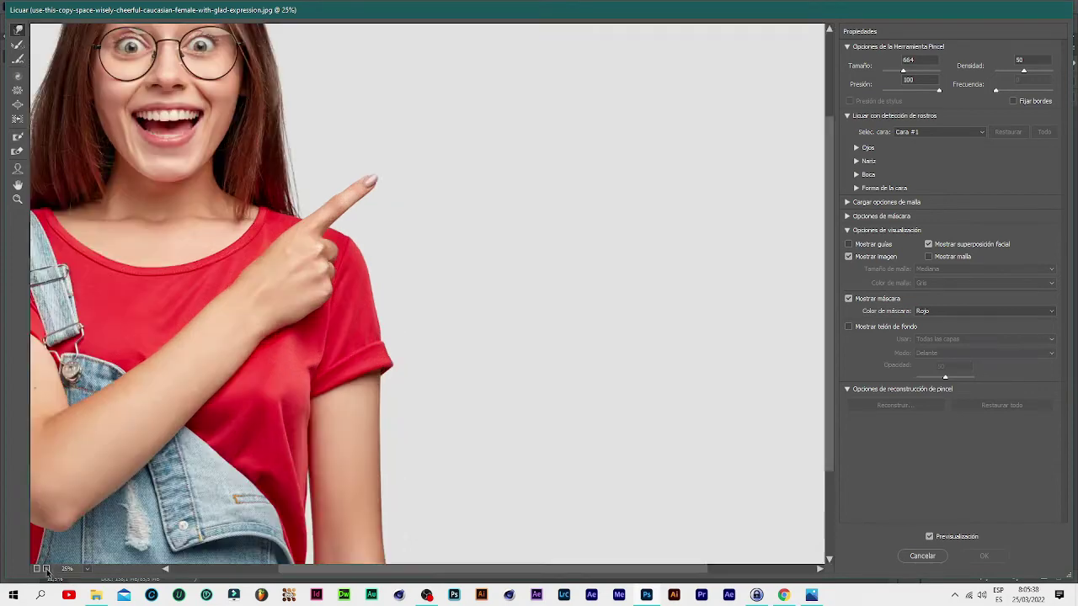
key("ctrl+plus")
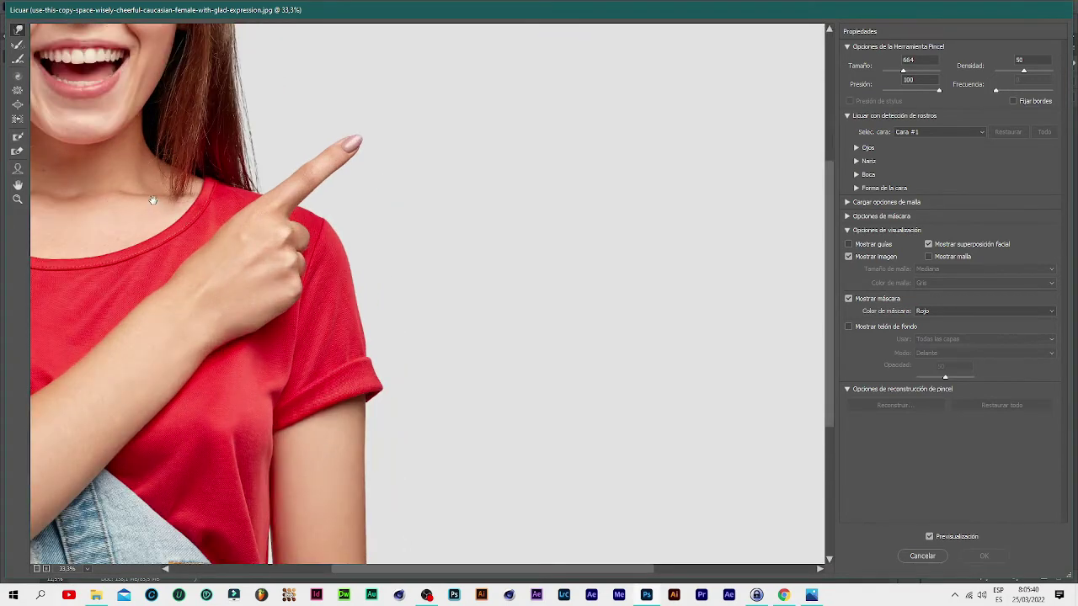
left_click_drag(173, 257, 533, 518)
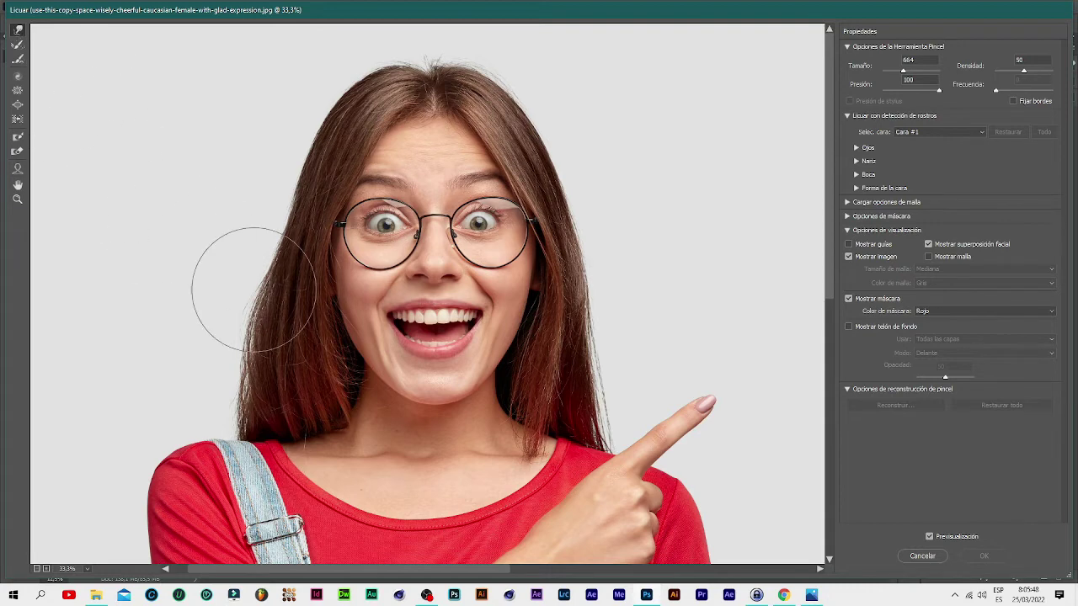
mouse_move(425, 358)
left_mouse_down()
mouse_move(424, 387)
mouse_move(380, 353)
left_mouse_up()
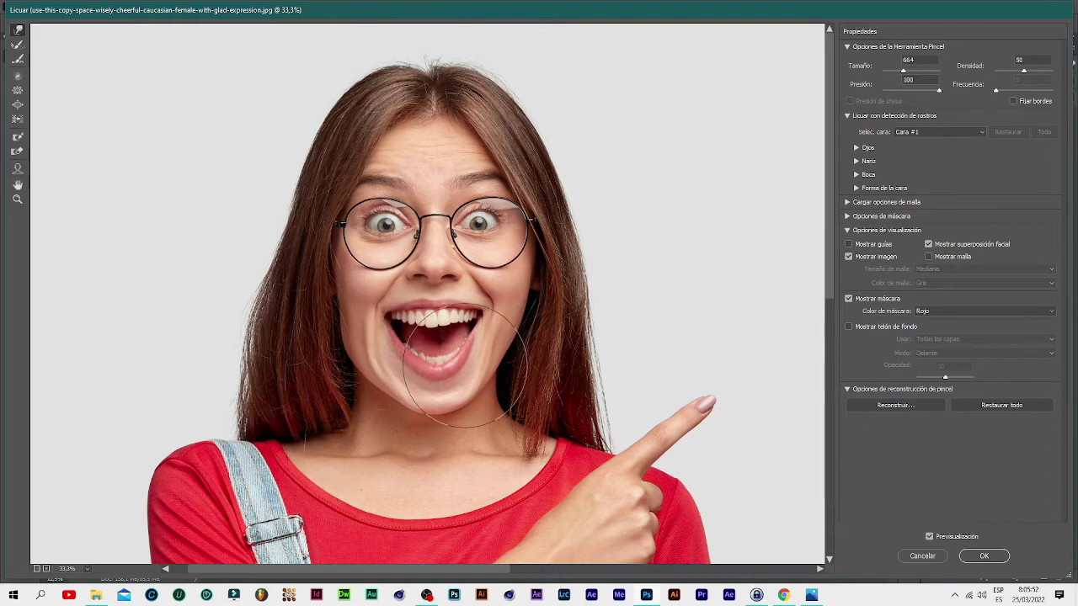
mouse_move(459, 341)
left_mouse_down()
mouse_move(512, 335)
mouse_move(485, 345)
left_mouse_up()
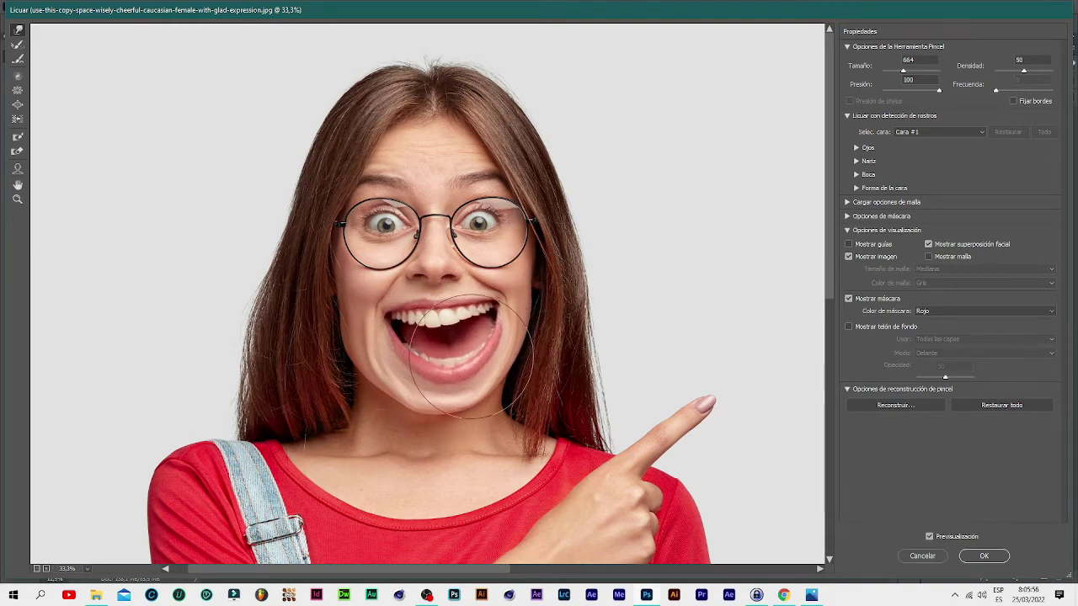
- Brush the left cheek and jaw with the Reconstruct tool to restore their outline
left_click(16, 47)
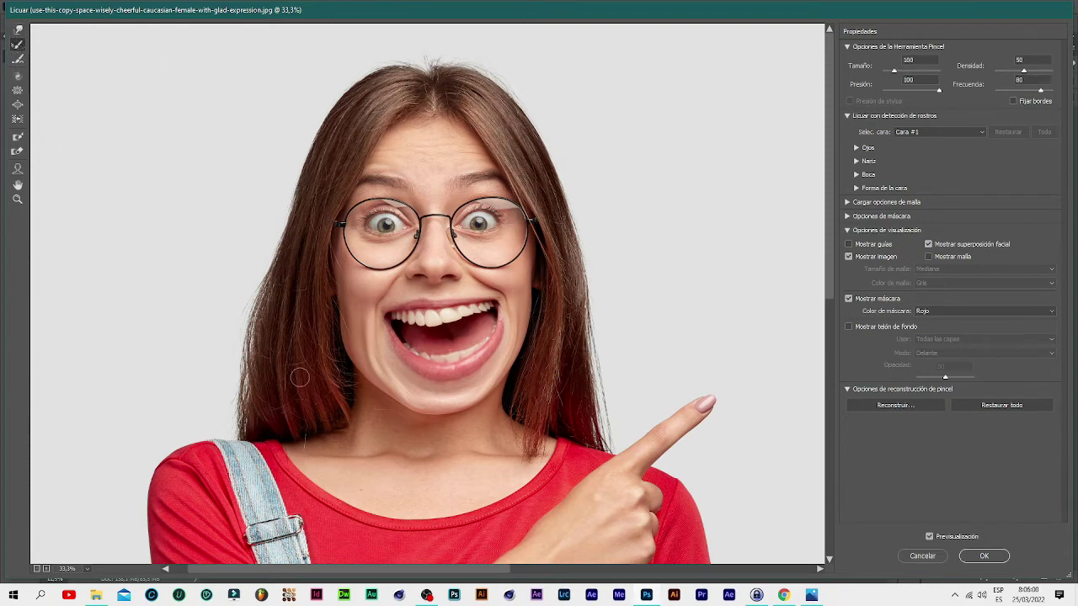
left_click_drag(329, 316, 370, 352)
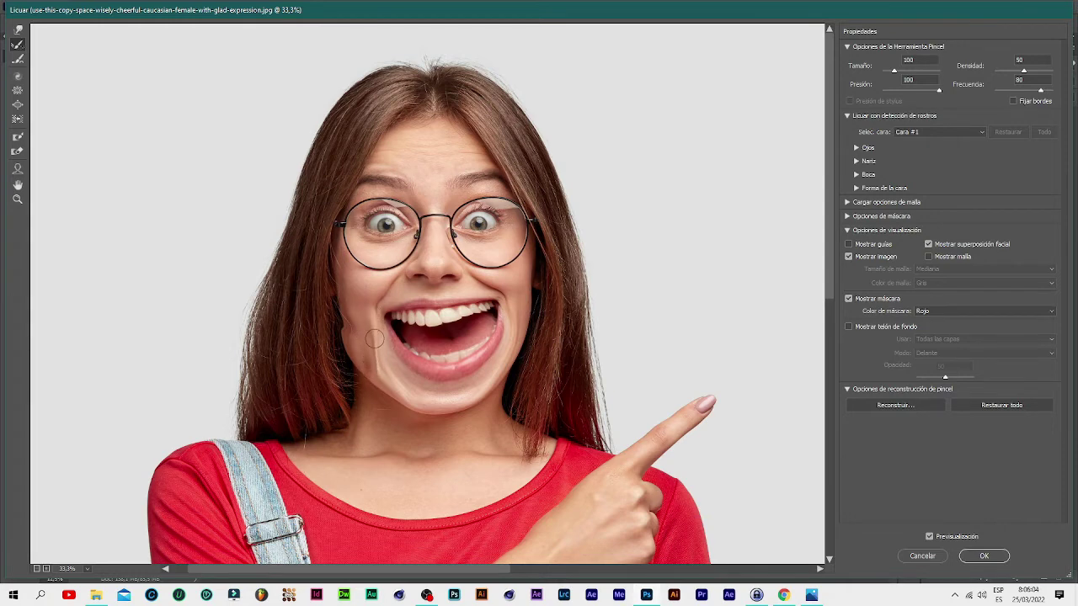
left_click_drag(370, 352, 423, 416)
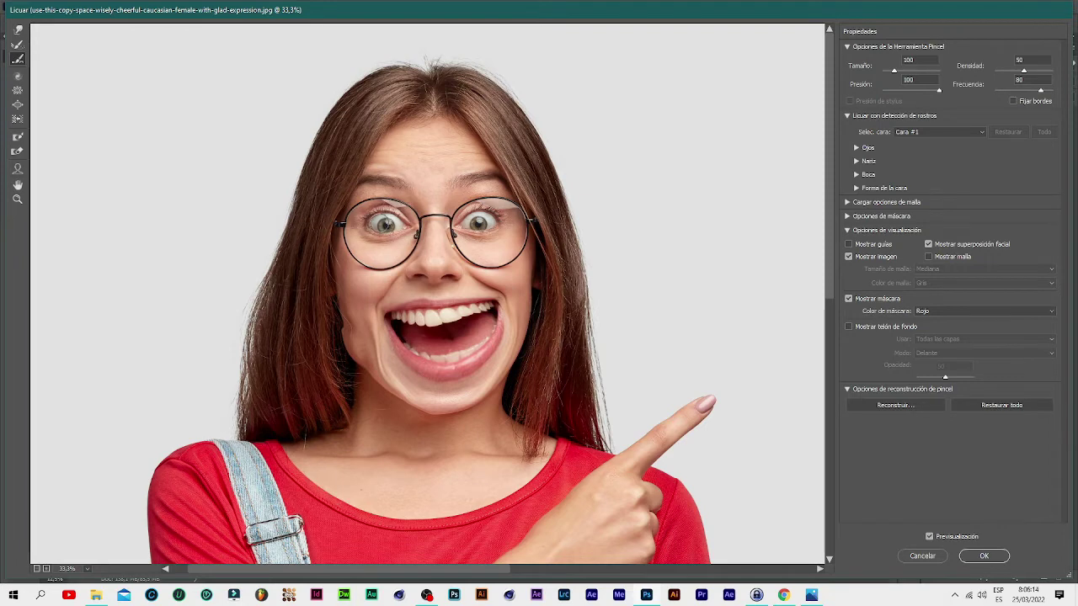
left_click(17, 75)
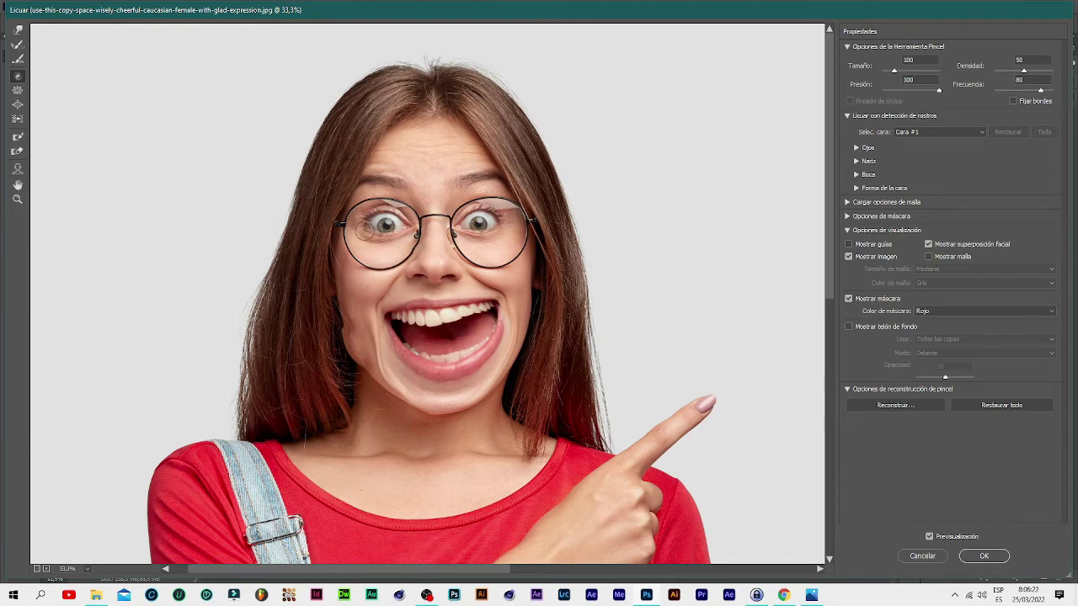
- Twirl and pucker the eyes, glasses and nose using enlarged brushes up to 558
left_click(431, 295)
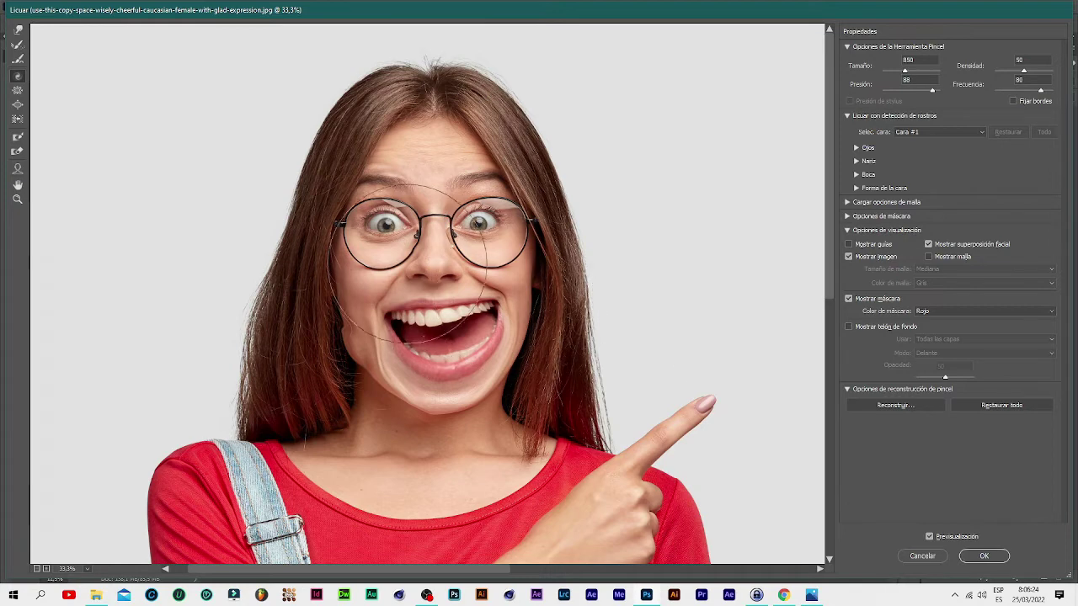
left_click_drag(426, 246, 425, 246)
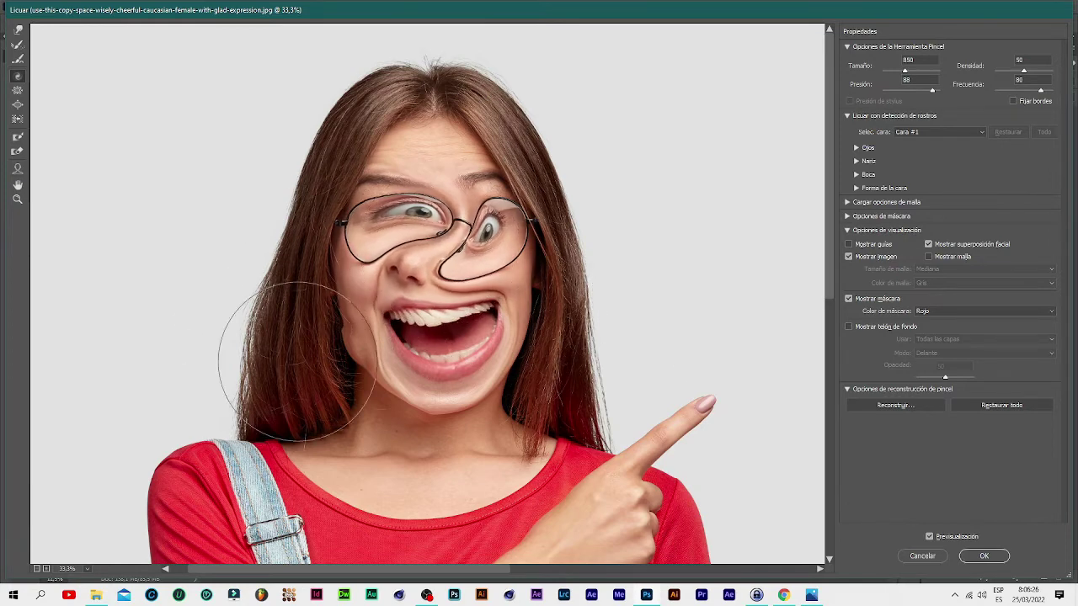
left_click_drag(501, 255, 501, 255)
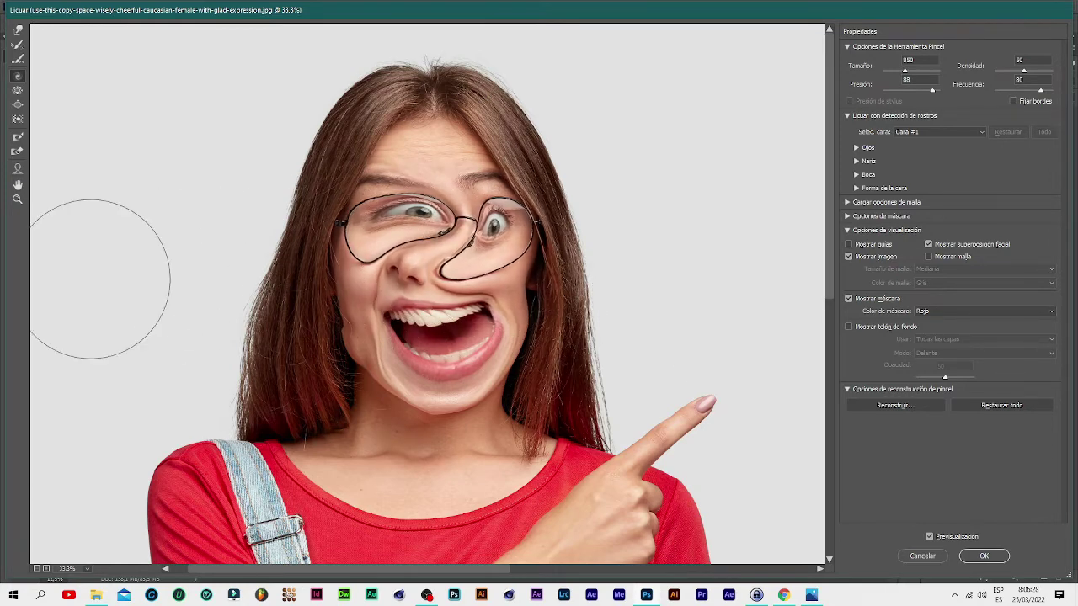
left_click(14, 94)
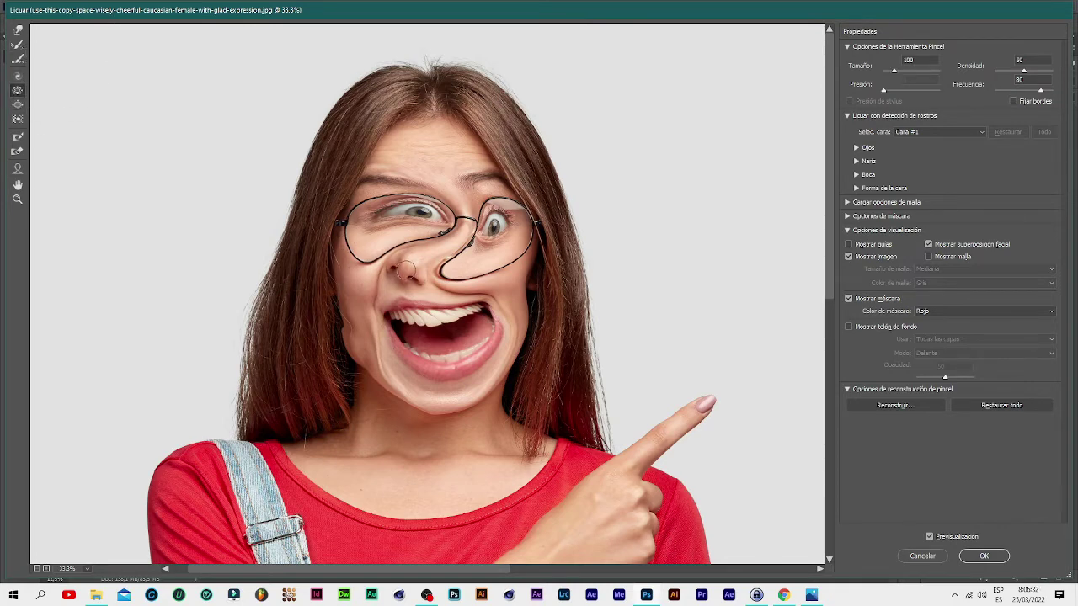
mouse_move(401, 270)
left_mouse_down()
mouse_move(470, 308)
mouse_move(443, 293)
left_mouse_up()
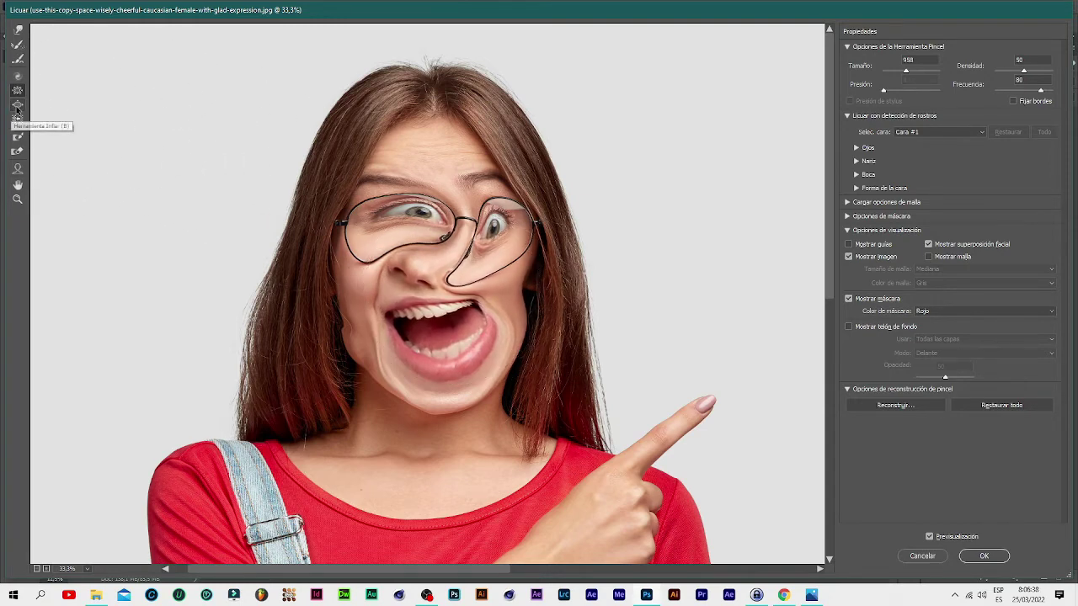
left_click(17, 105)
mouse_move(420, 274)
left_mouse_down()
mouse_move(461, 291)
mouse_move(455, 282)
left_mouse_up()
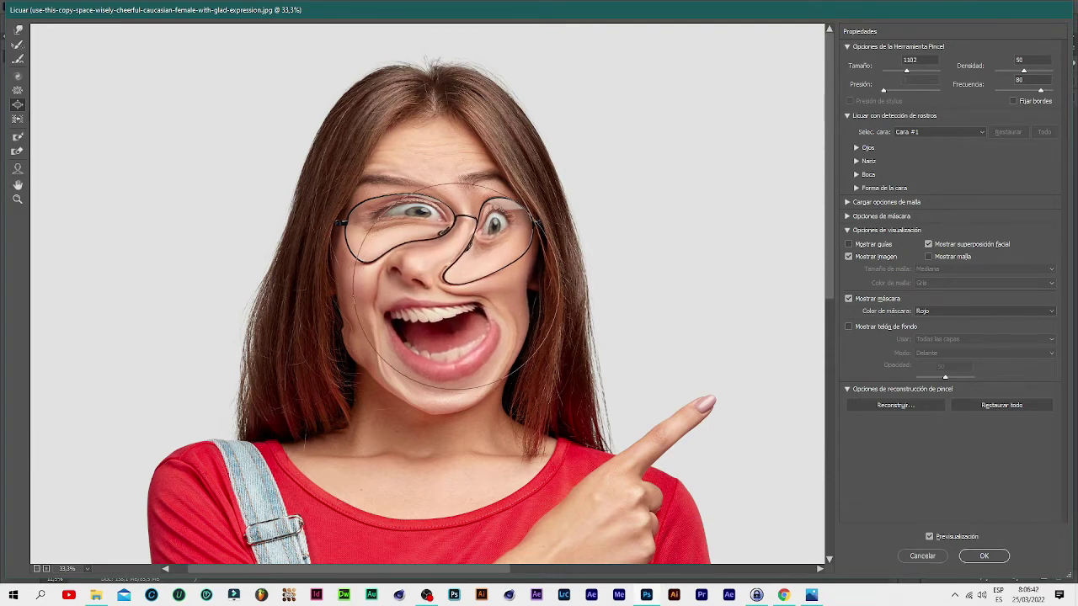
left_click(17, 122)
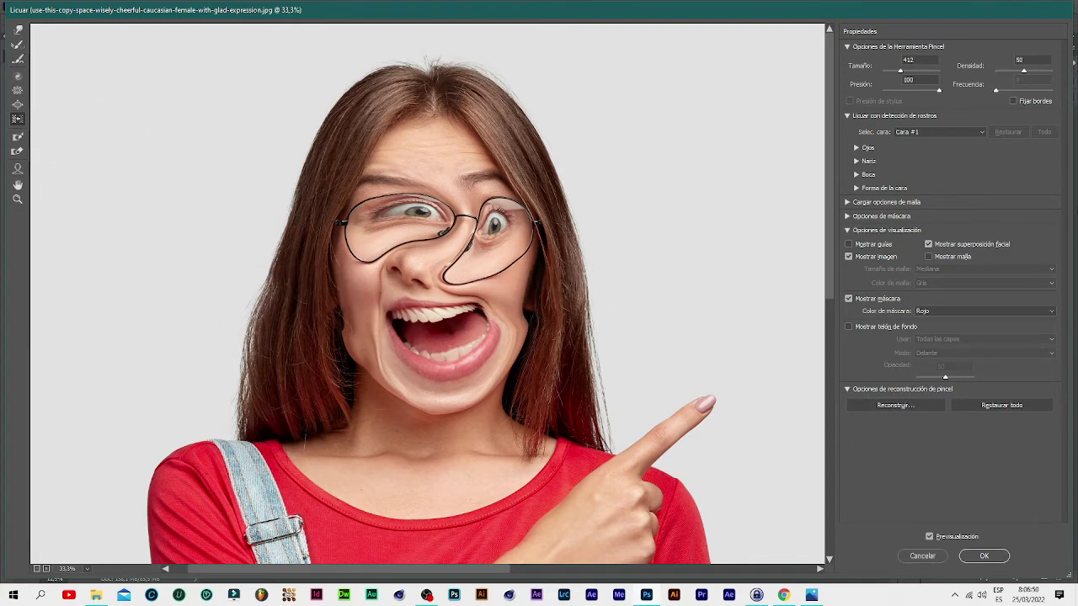
- Step back with Ctrl+Alt+Z until all the face distortions are undone
key("alt")
key("ctrl+alt+z")
key("ctrl+alt+z")
key("ctrl+alt+z")
key("ctrl+alt+z")
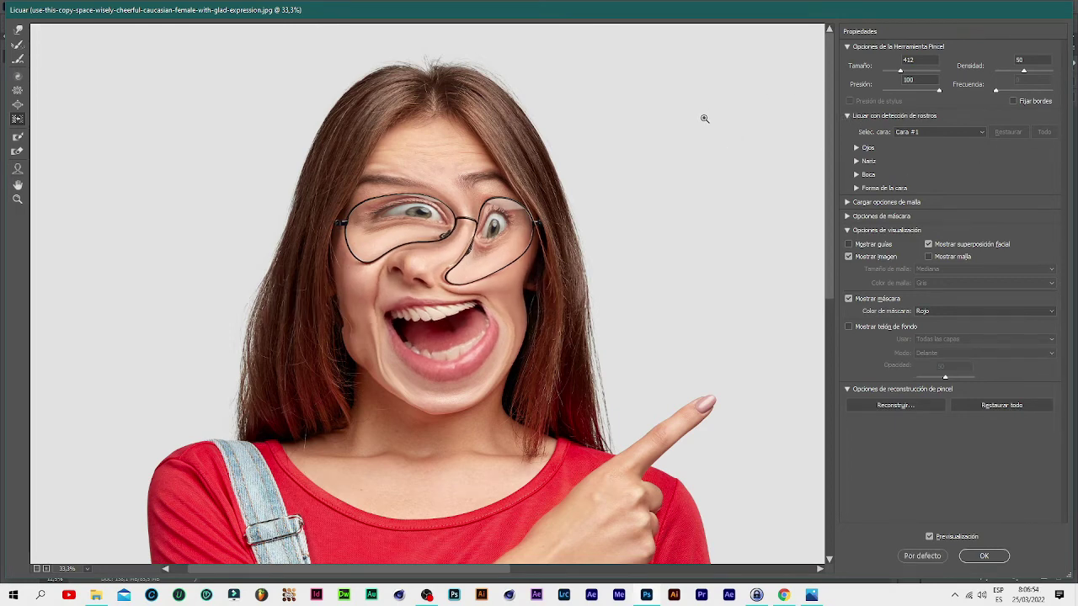
key("ctrl+alt+z")
key("ctrl+alt+z")
key("ctrl+alt+z")
key("ctrl+alt+z")
key("ctrl+alt+z")
key("ctrl+alt+z")
key("ctrl+alt+z")
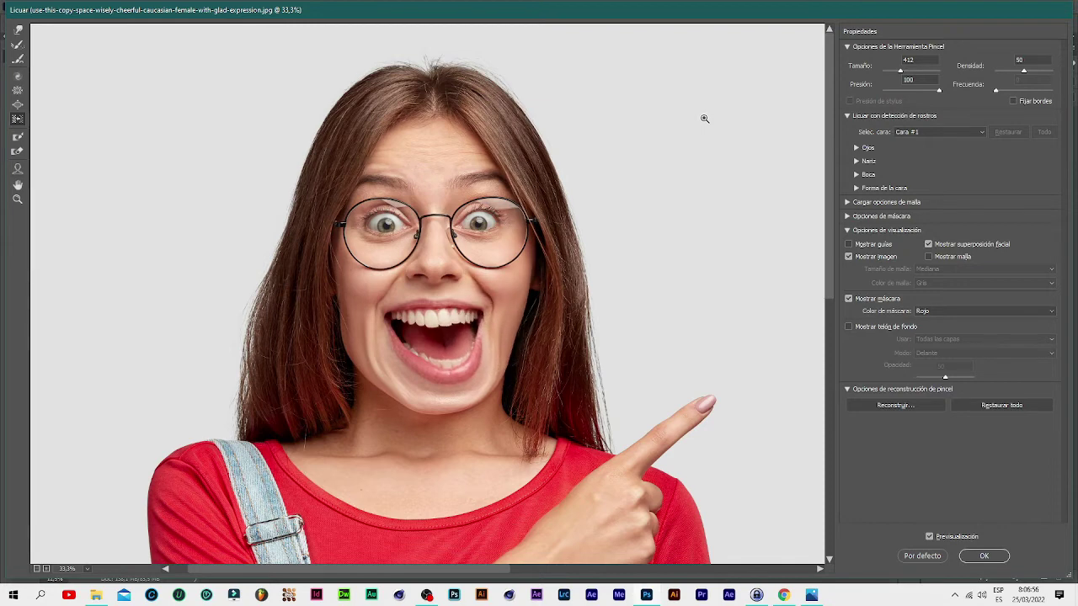
key("ctrl+alt+z")
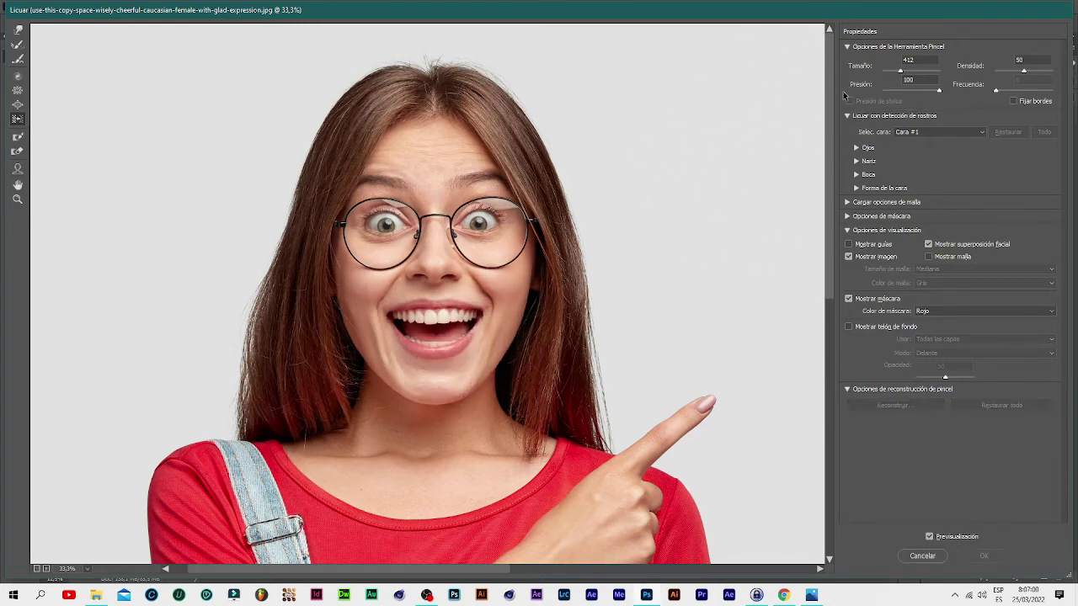
- For Cara #1, link both eyes and raise their size, height and width to 100
left_click(847, 47)
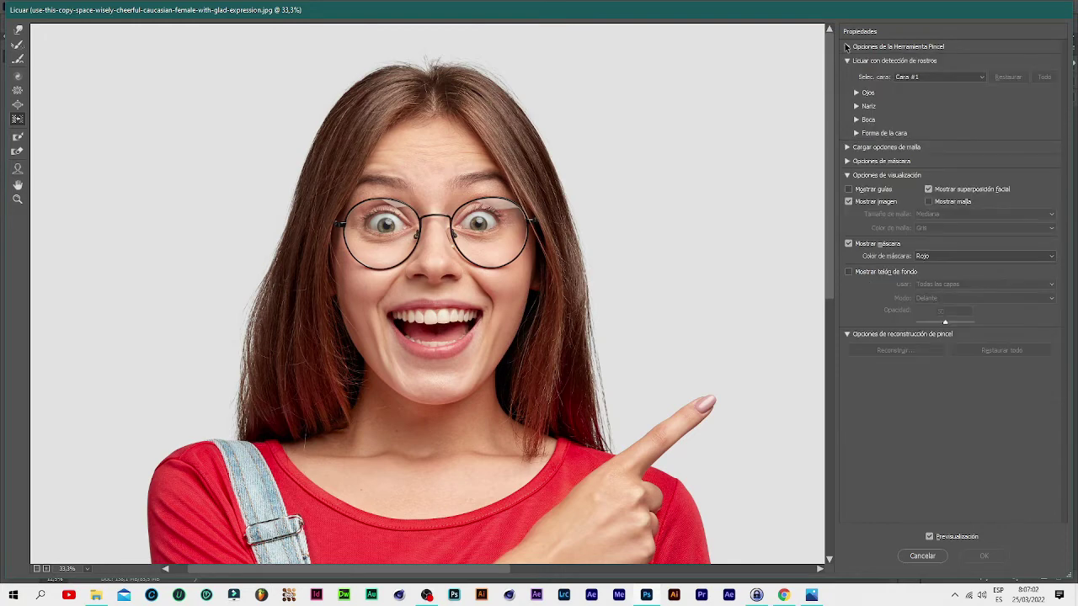
left_click(913, 75)
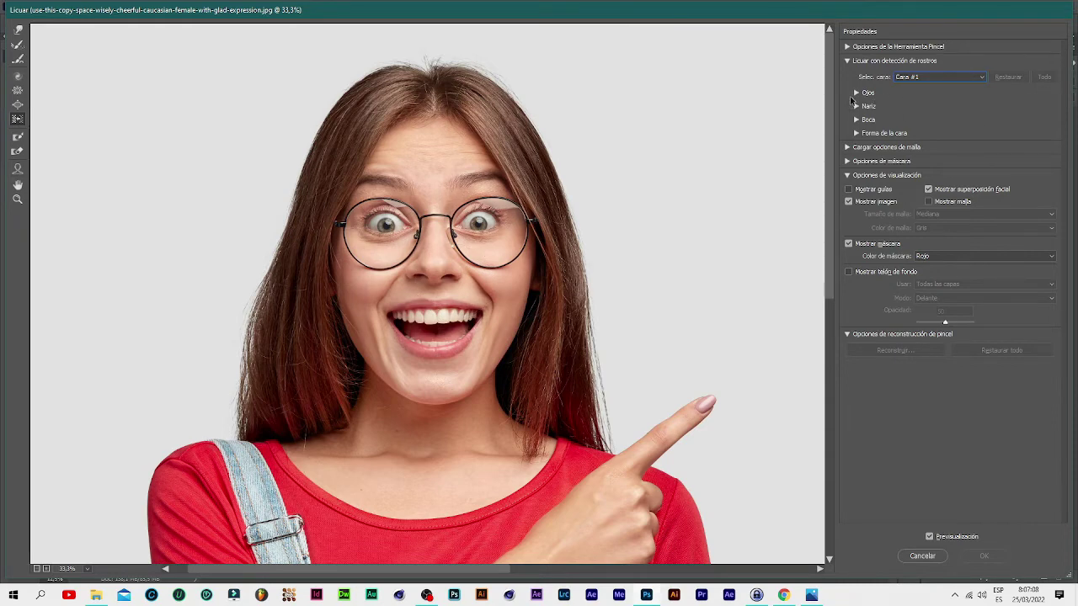
left_click(856, 93)
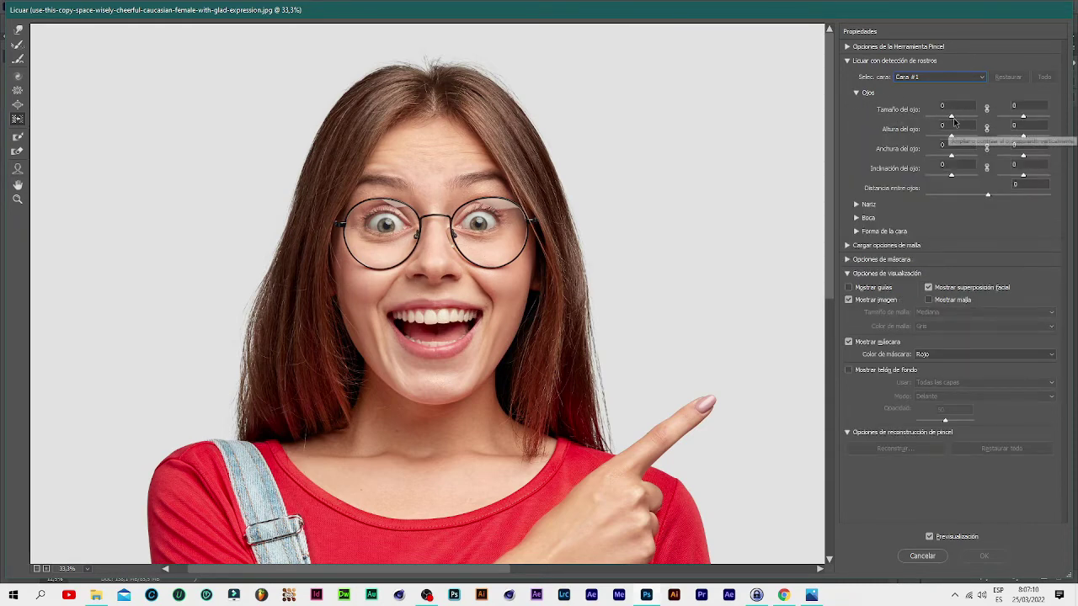
left_click_drag(953, 117, 958, 121)
left_click(987, 109)
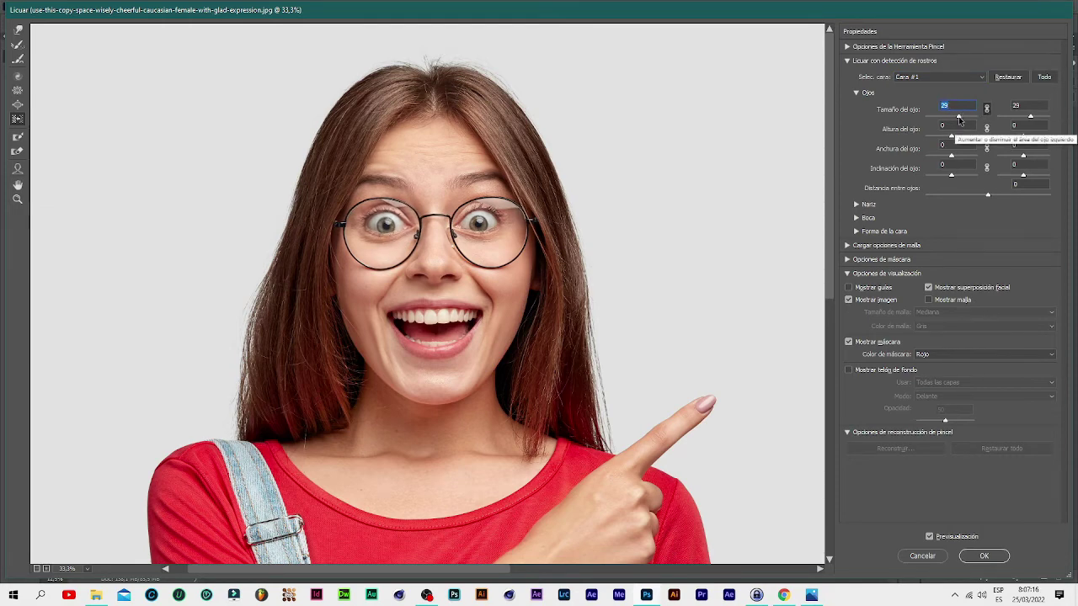
mouse_move(960, 116)
left_mouse_down()
mouse_move(904, 121)
mouse_move(981, 117)
left_mouse_up()
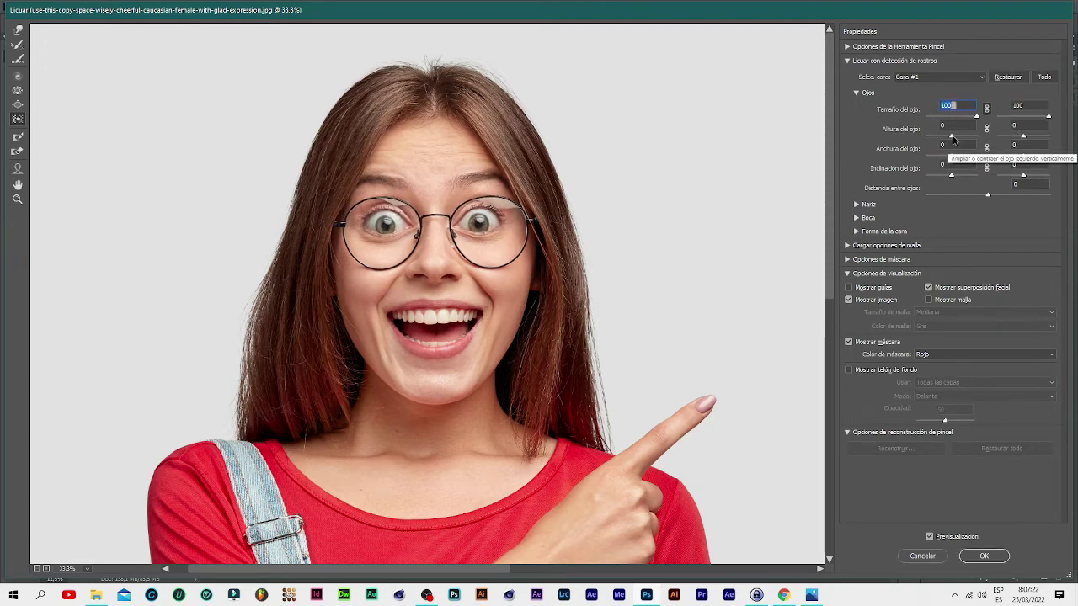
left_click_drag(951, 136, 927, 138)
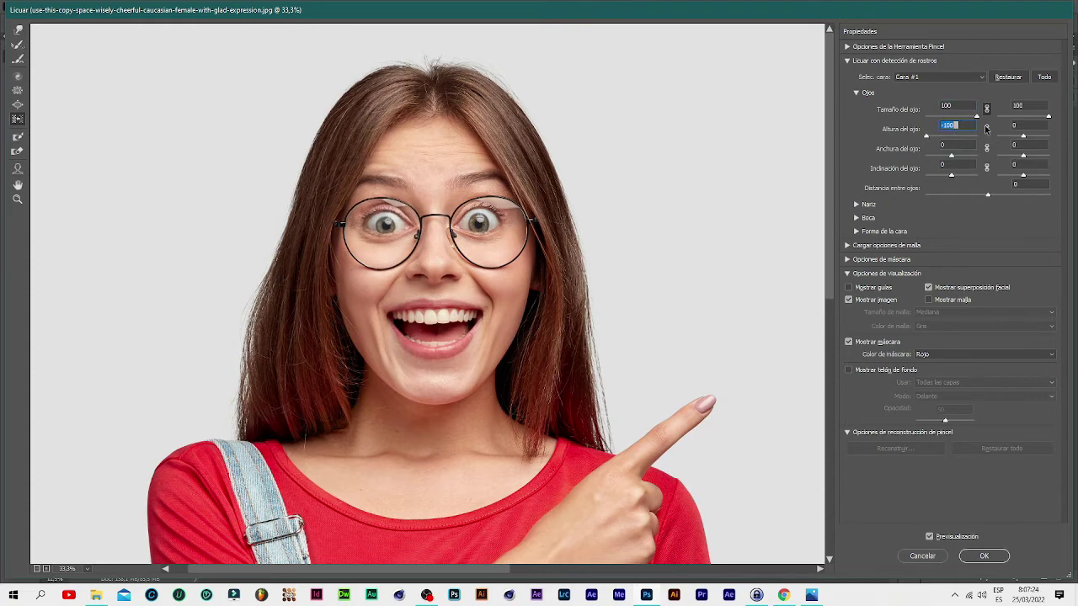
left_click(986, 127)
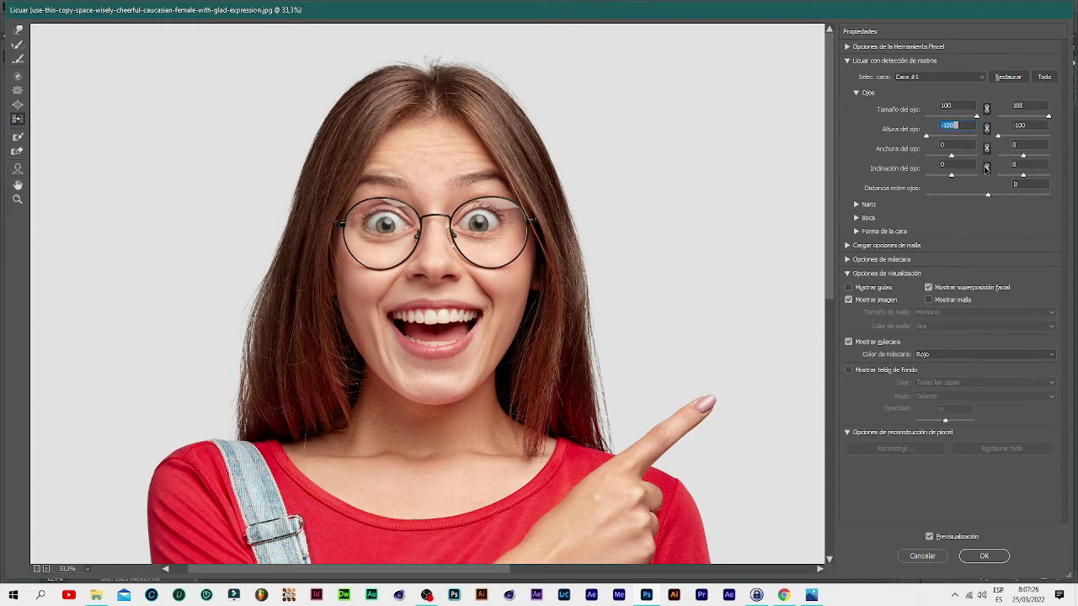
mouse_move(926, 136)
left_mouse_down()
mouse_move(977, 137)
mouse_move(1024, 158)
left_mouse_up()
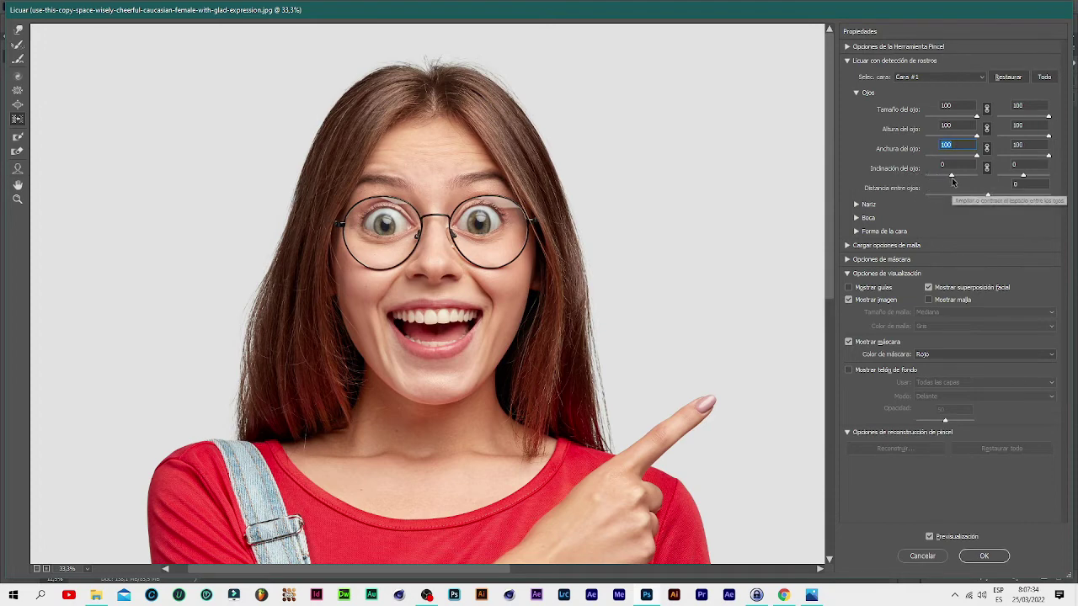
- Set the eye tilt to -20 and the eye distance to -100
left_click_drag(952, 175, 891, 178)
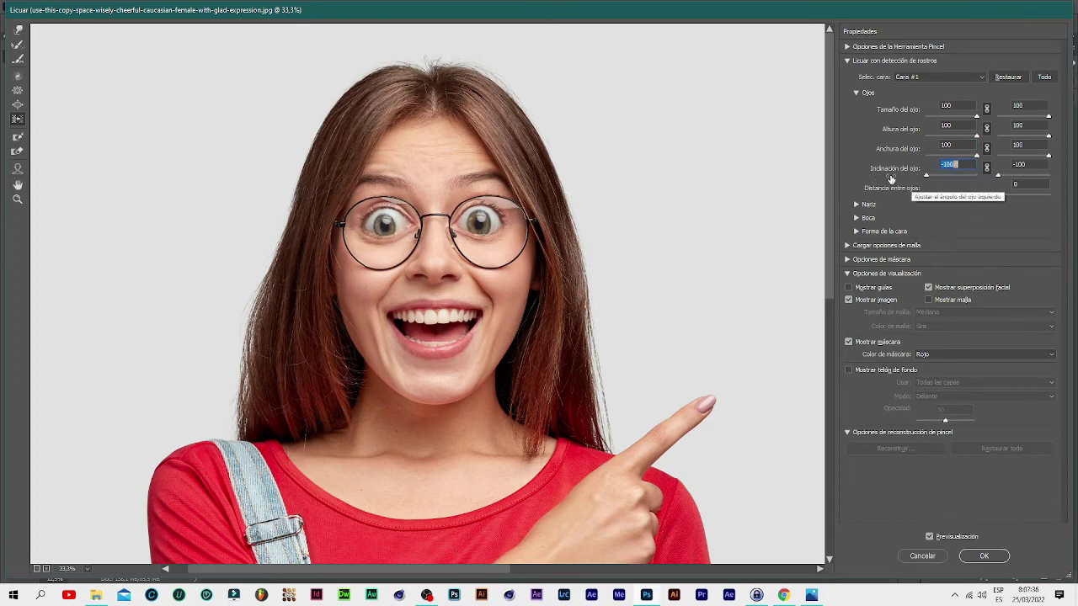
type("-20")
key("Return")
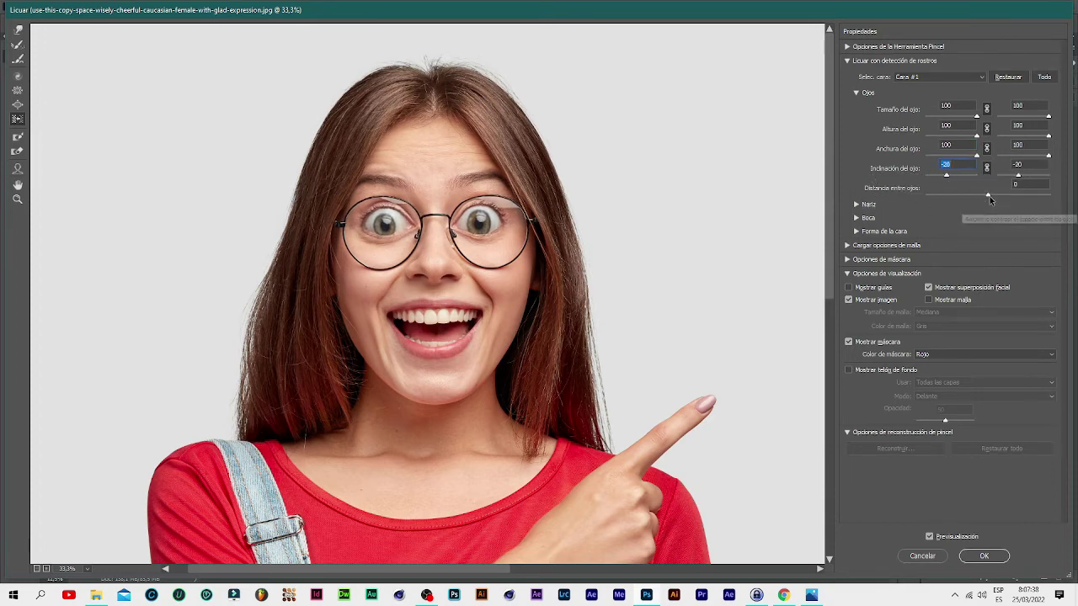
left_click_drag(989, 196, 891, 200)
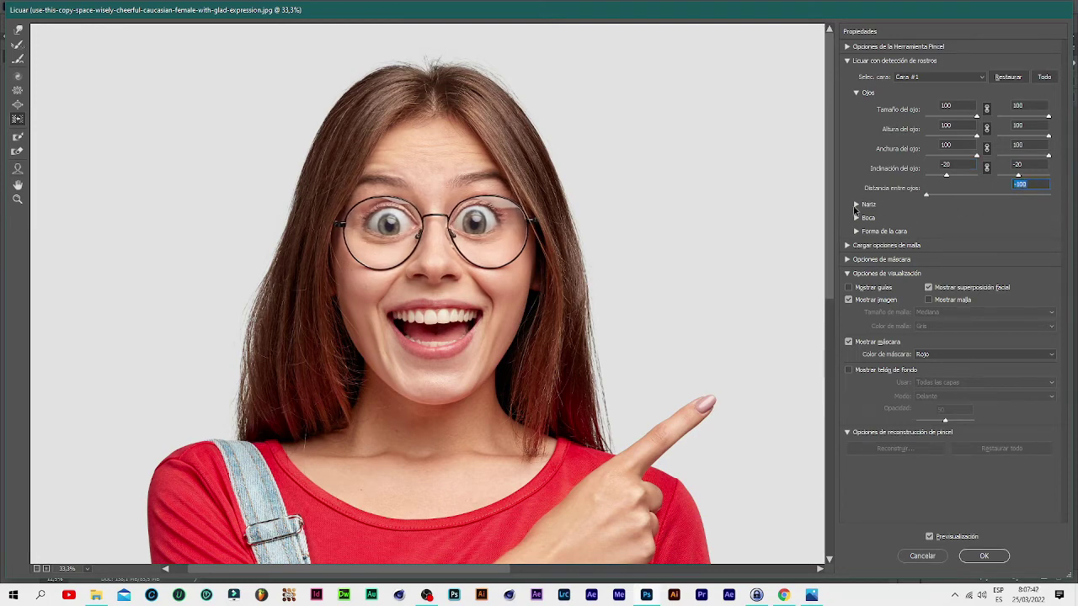
left_click(855, 205)
- Set the nose height to -55 and the nose width to -100
left_click(988, 229)
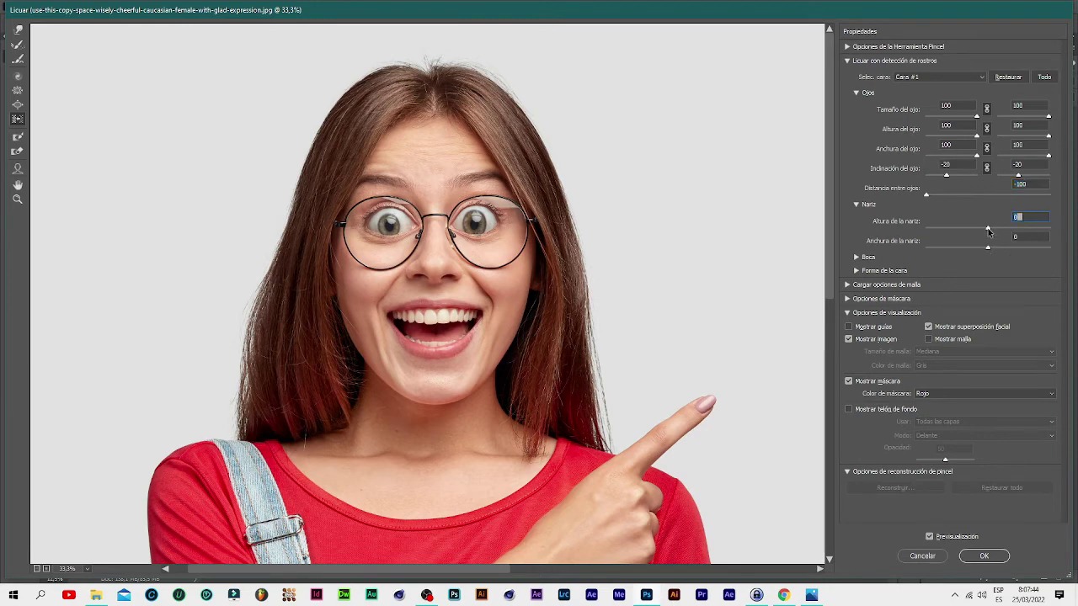
mouse_move(989, 229)
left_mouse_down()
mouse_move(1040, 233)
mouse_move(953, 228)
left_mouse_up()
left_click(988, 248)
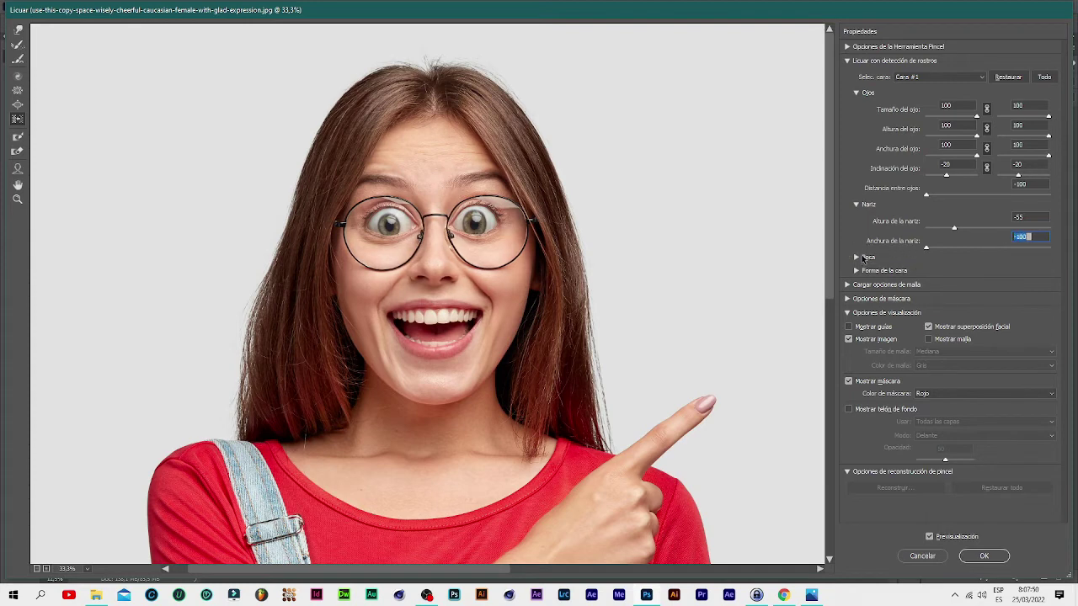
type("-100")
- Set mouth smile, upper and lower lip to 100, and mouth width and height to -100
left_click(856, 256)
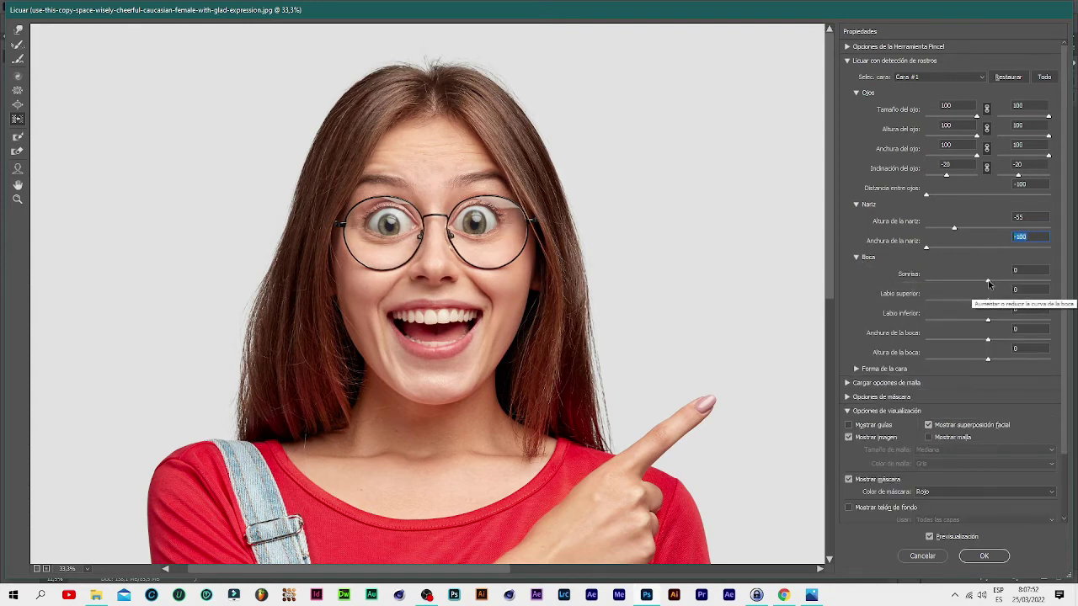
mouse_move(988, 281)
left_mouse_down()
mouse_move(1069, 285)
mouse_move(1052, 292)
left_mouse_up()
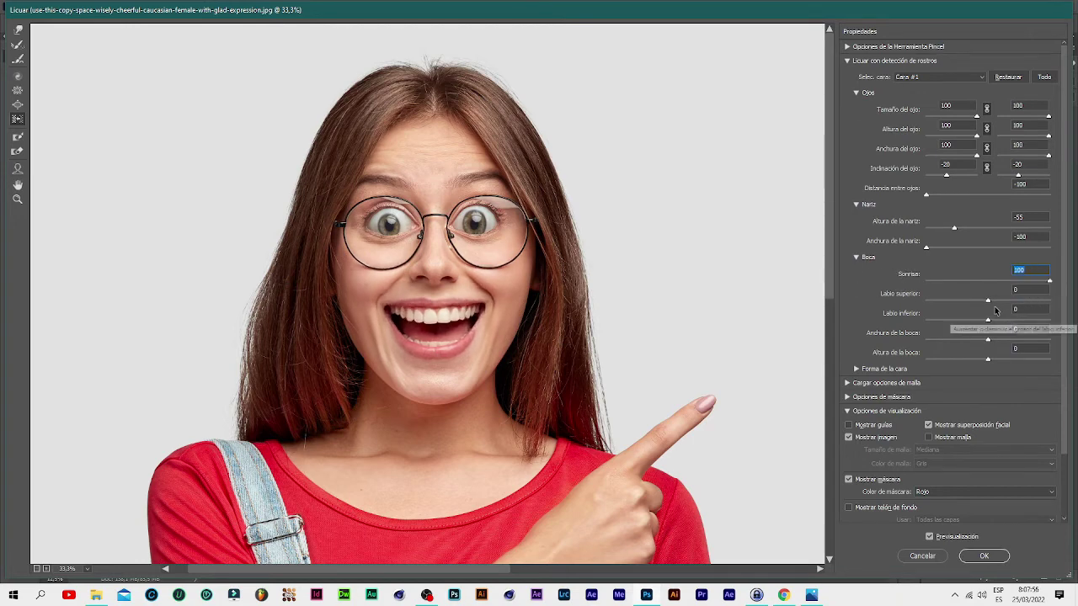
left_click_drag(988, 300, 1044, 301)
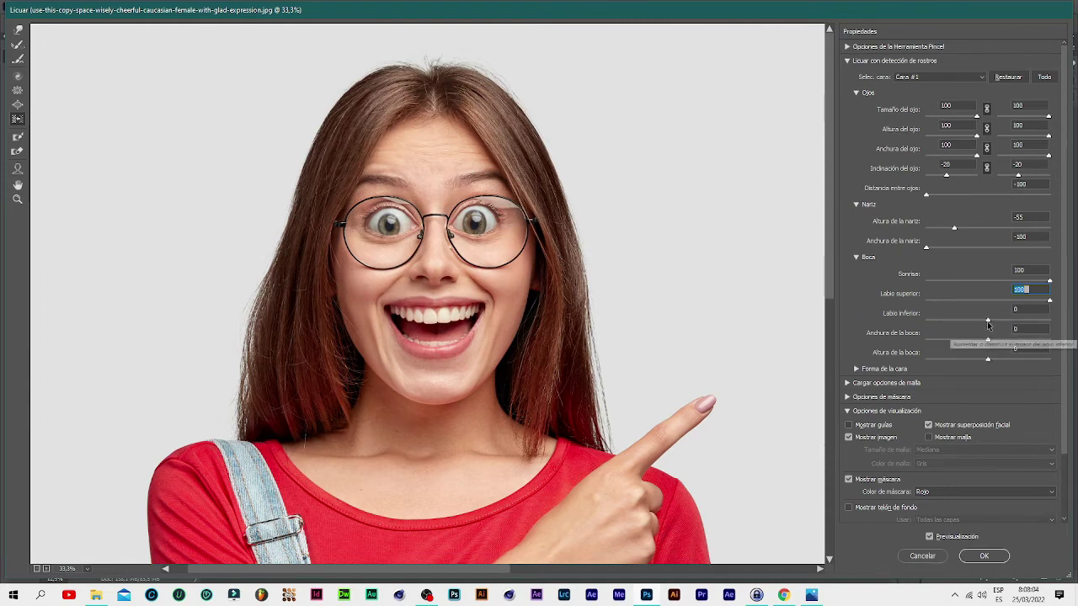
left_click_drag(988, 323, 908, 319)
type("100")
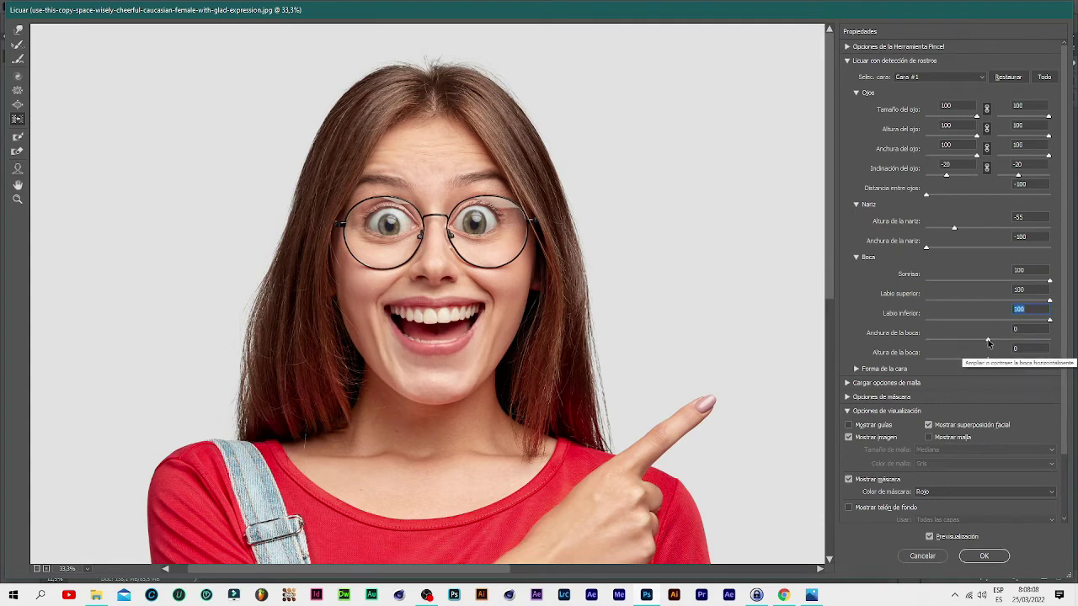
left_click_drag(988, 340, 1013, 339)
type("-100")
key("Return")
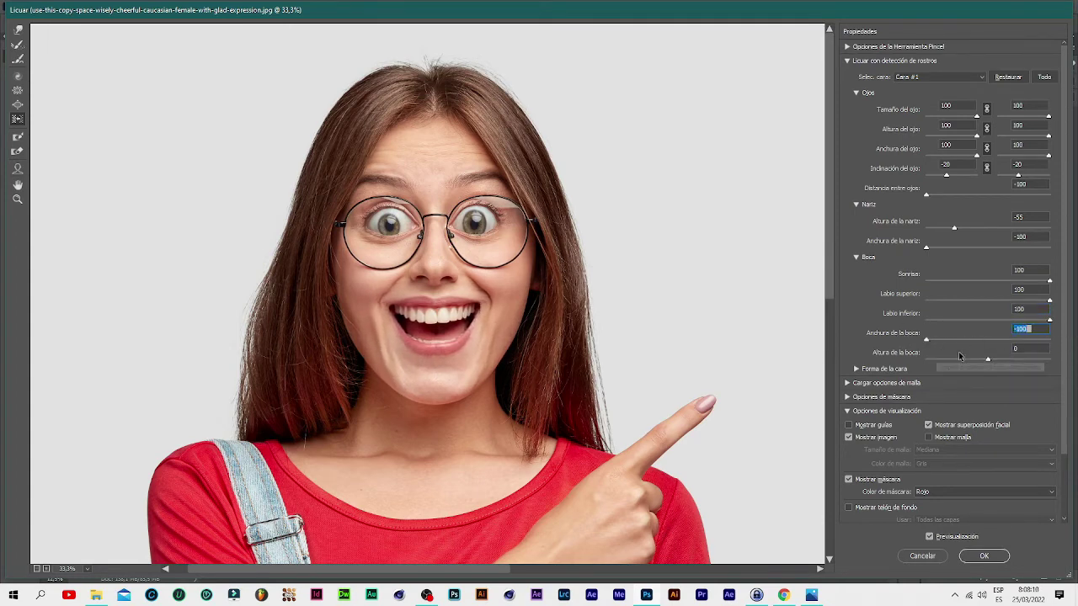
left_click_drag(988, 361, 854, 361)
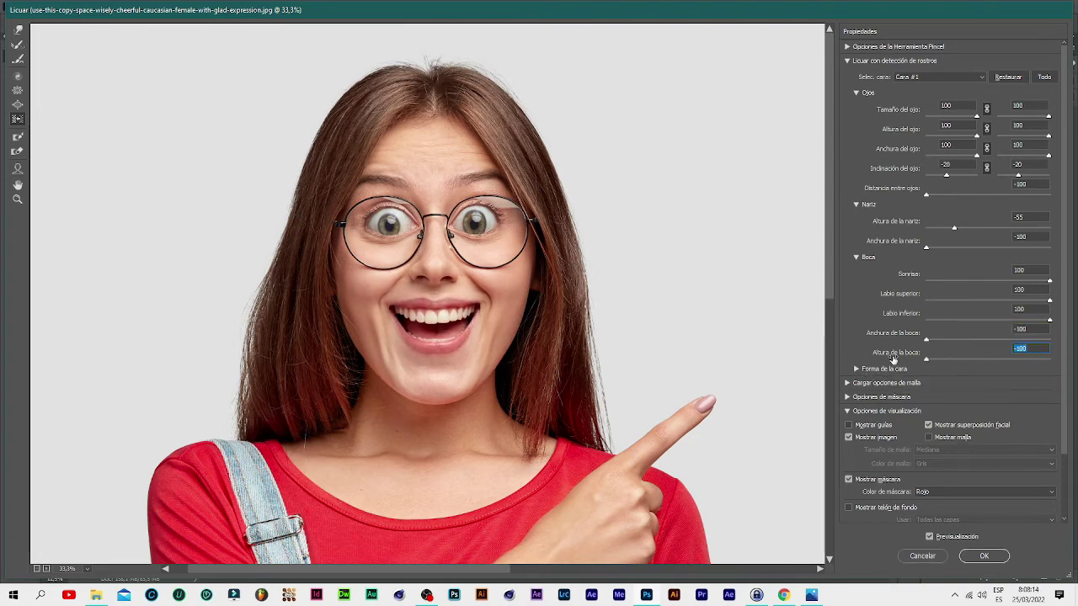
left_click(855, 370)
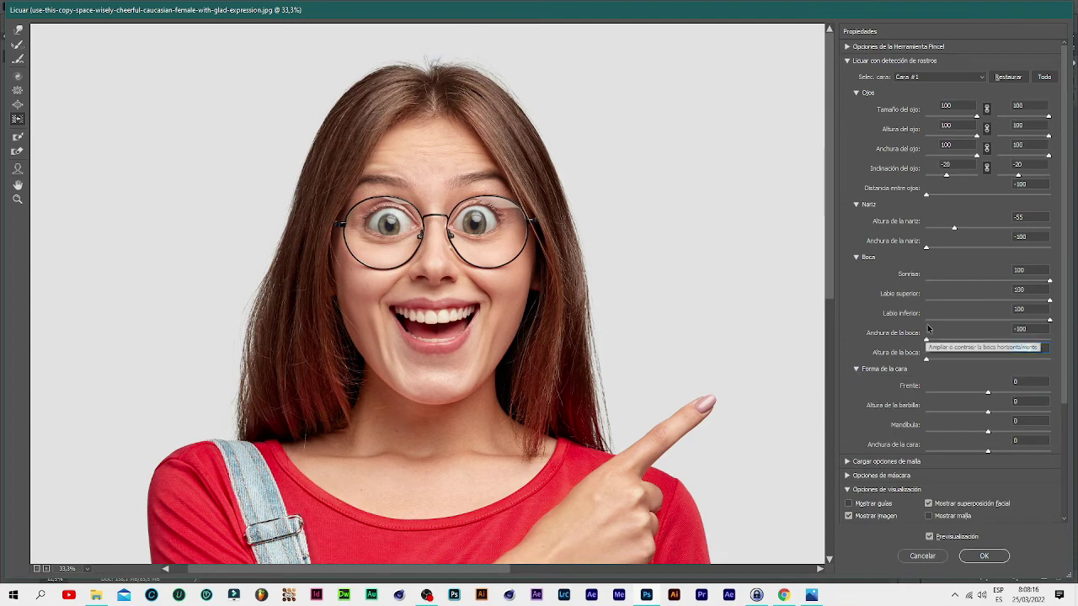
- Set forehead to 100 and chin height, jaw and face width to -100
left_click_drag(987, 392, 1061, 397)
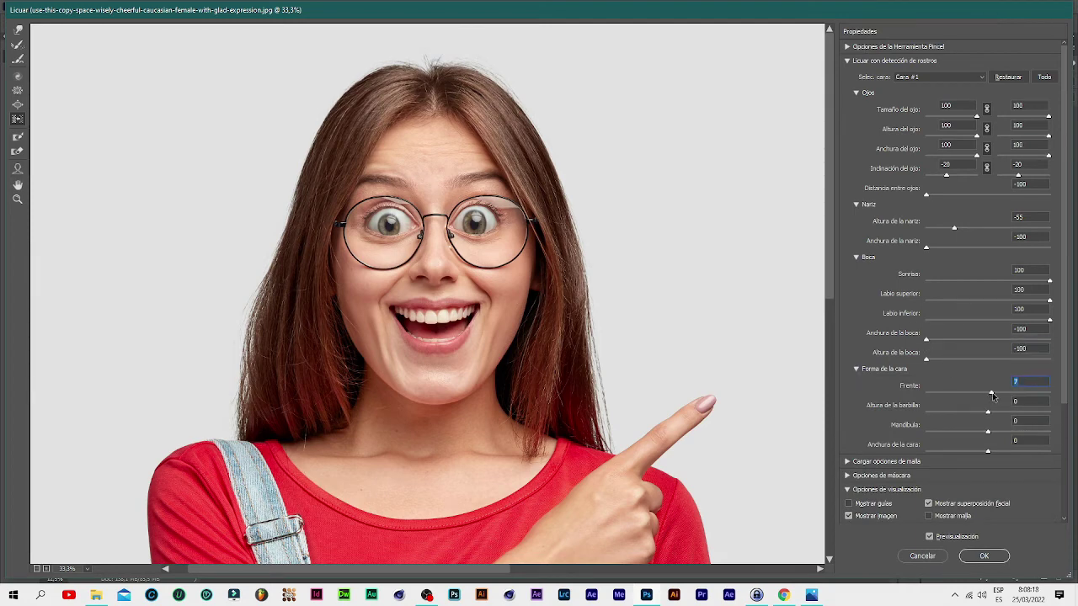
type("00")
key("Return")
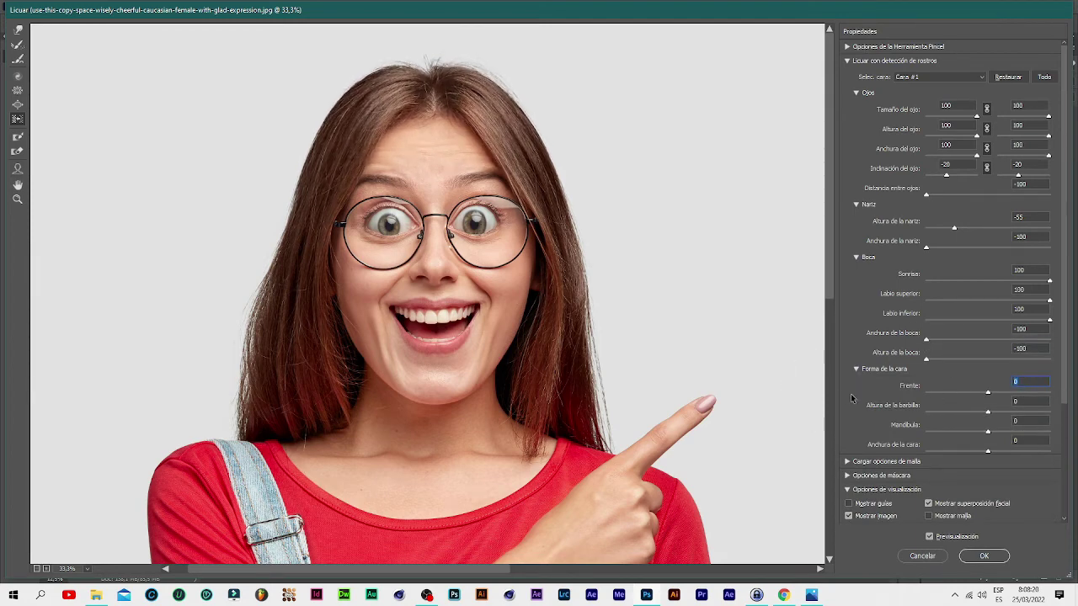
left_click_drag(988, 392, 1067, 411)
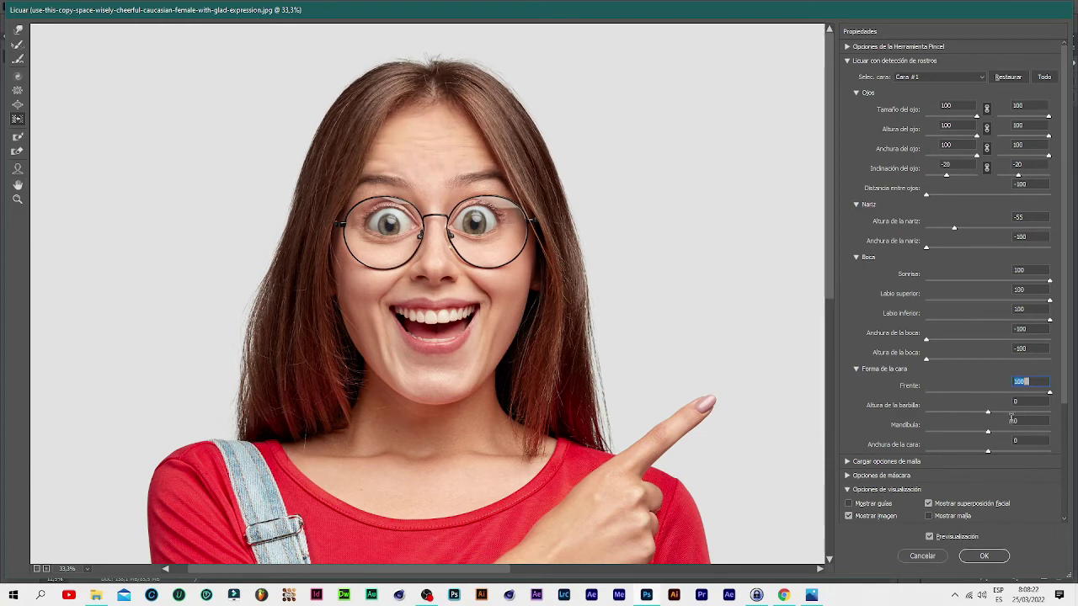
mouse_move(987, 414)
left_mouse_down()
mouse_move(1006, 413)
mouse_move(995, 427)
mouse_move(924, 430)
left_mouse_up()
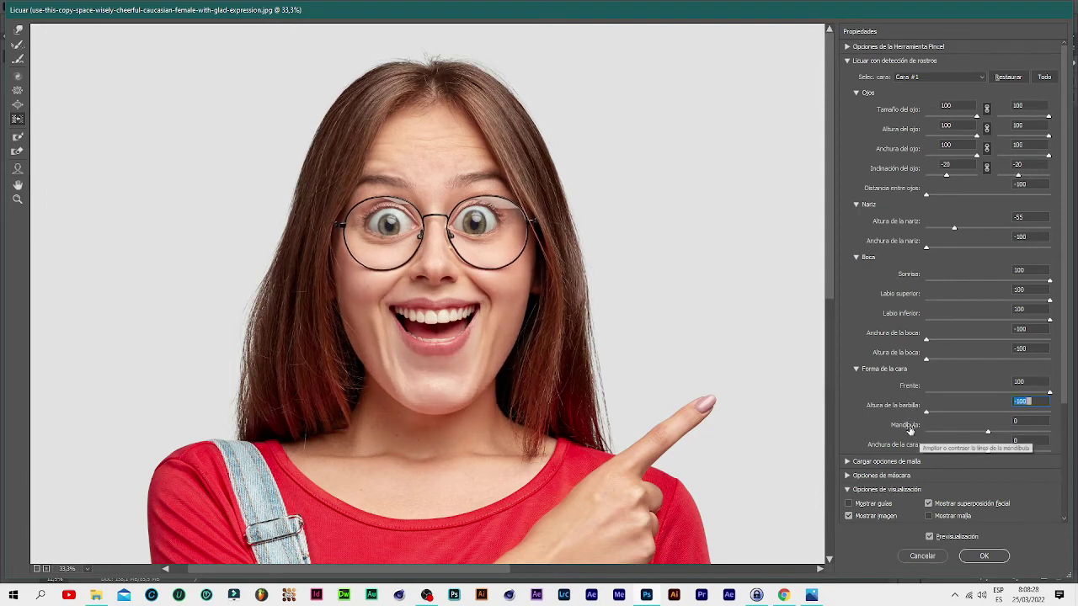
mouse_move(988, 432)
left_mouse_down()
mouse_move(1053, 433)
mouse_move(927, 431)
left_mouse_up()
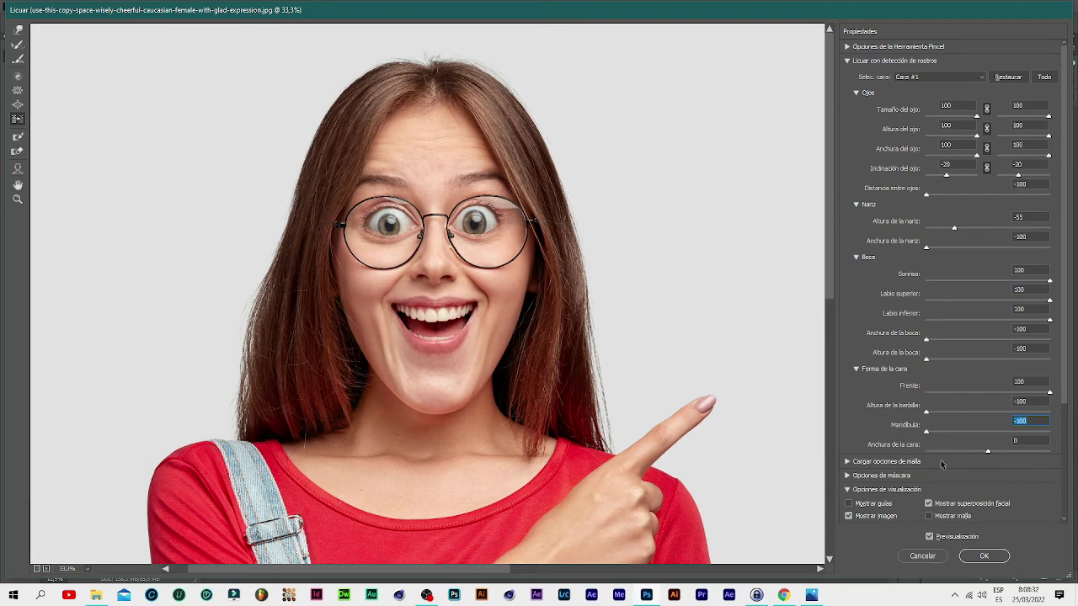
left_click_drag(988, 453, 911, 455)
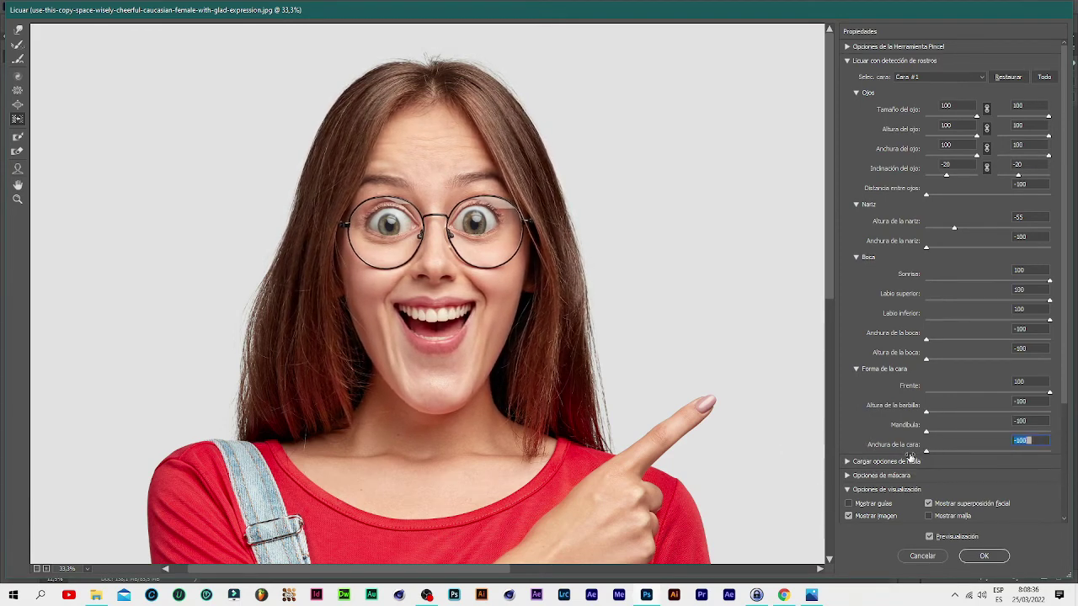
- Collapse the Liquify settings panels and apply Licuar to Capa 0 with OK
left_click(847, 462)
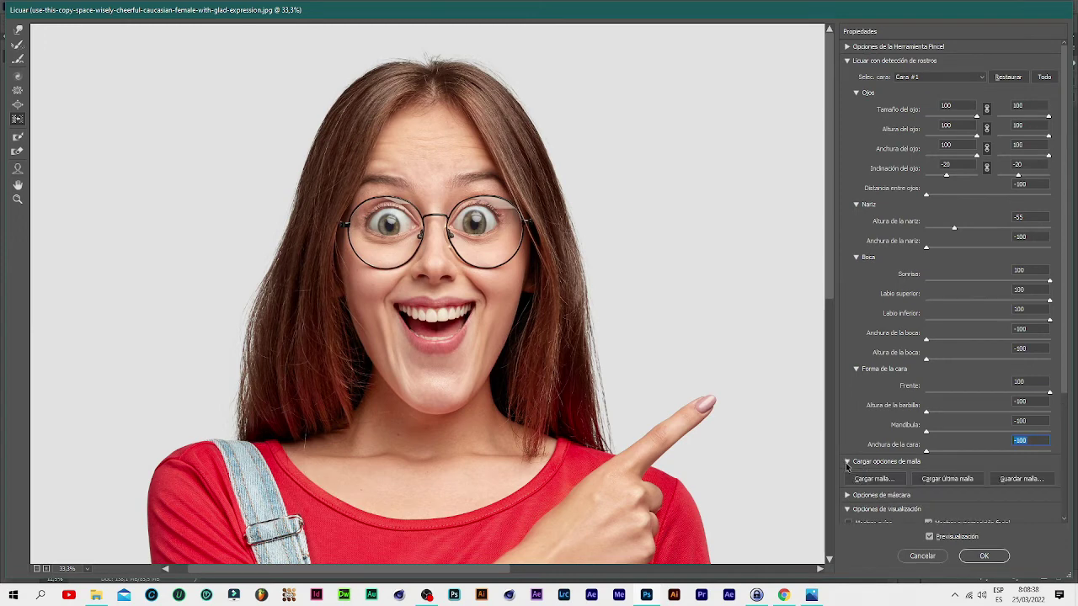
left_click(847, 462)
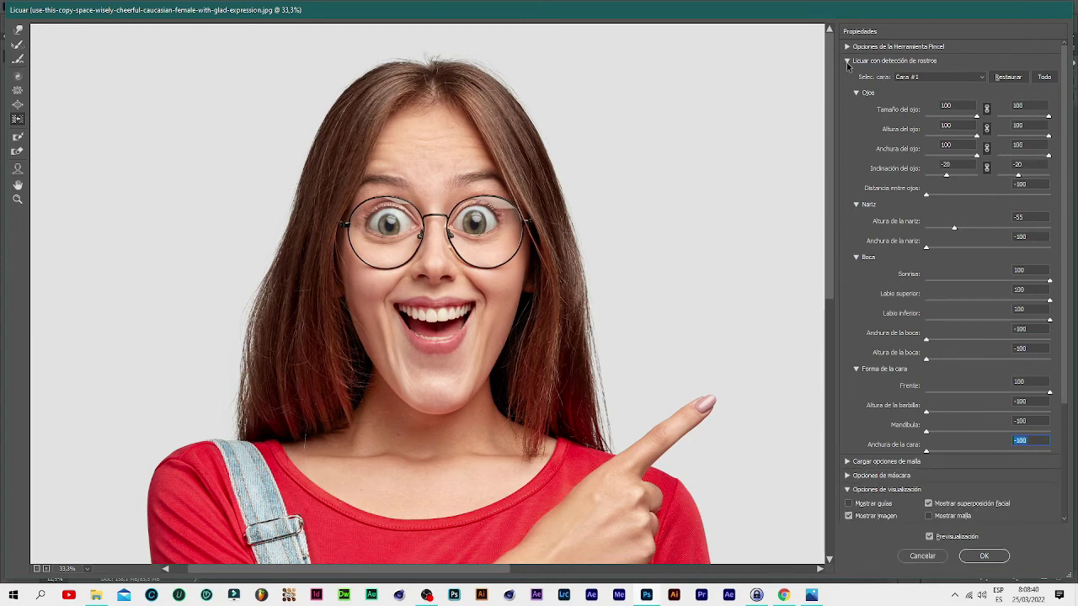
left_click(847, 62)
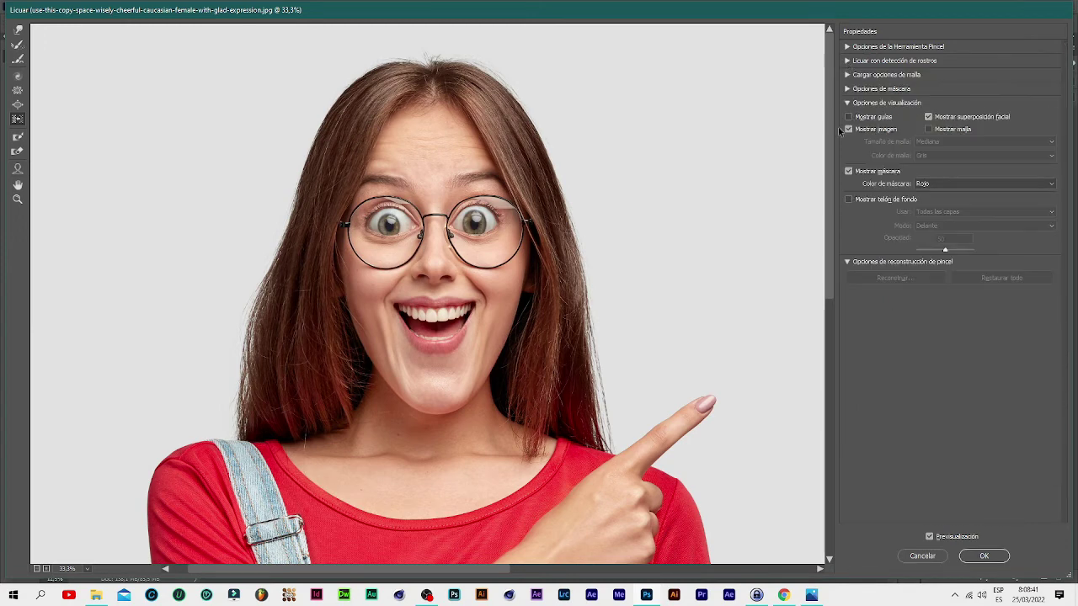
left_click(979, 557)
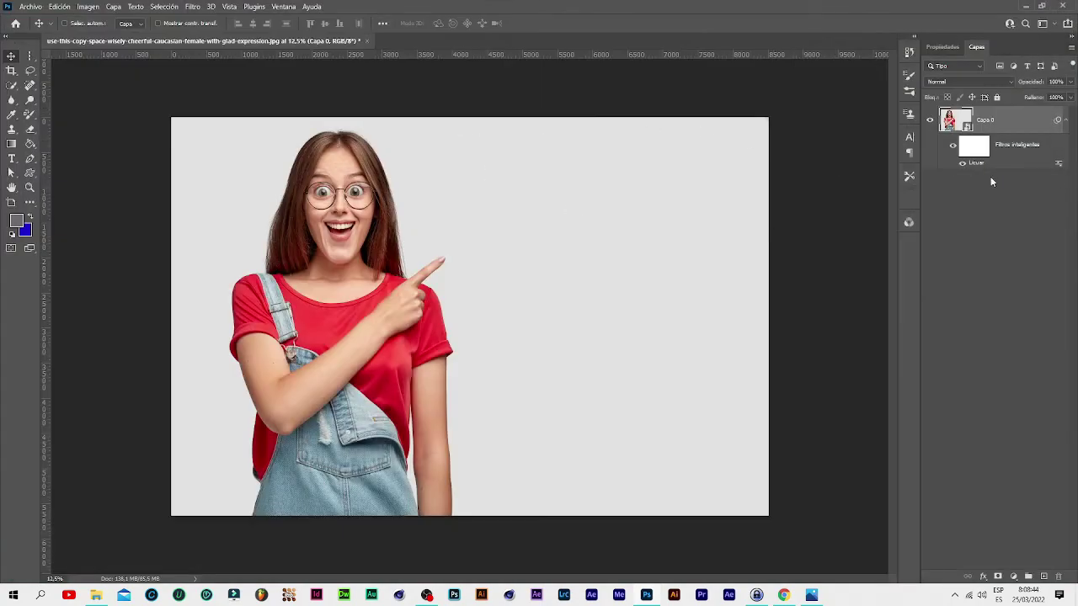
left_click(950, 149)
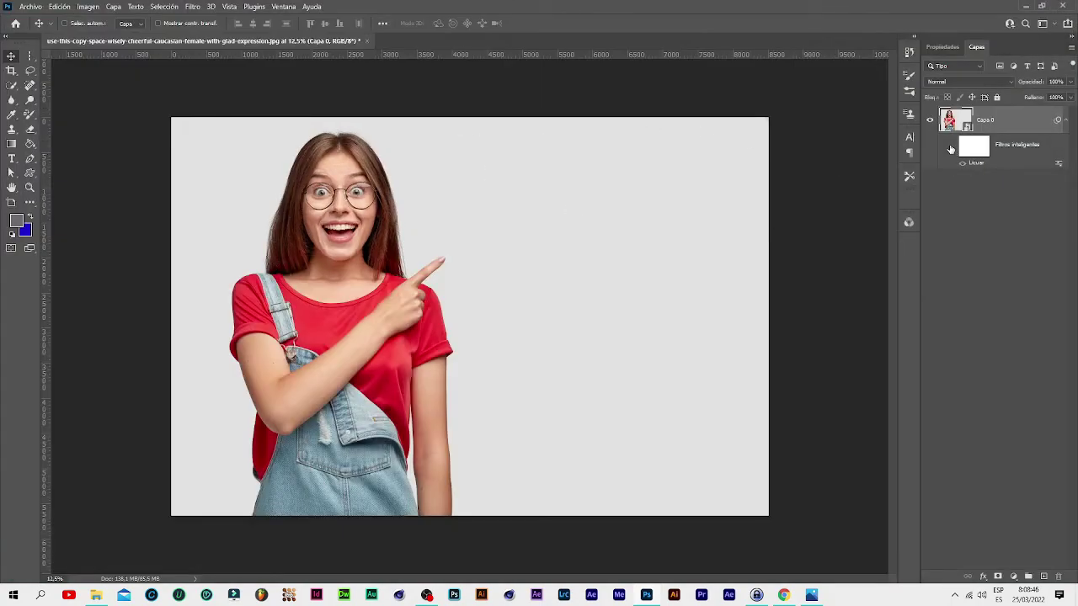
left_click(950, 149)
left_click(29, 186)
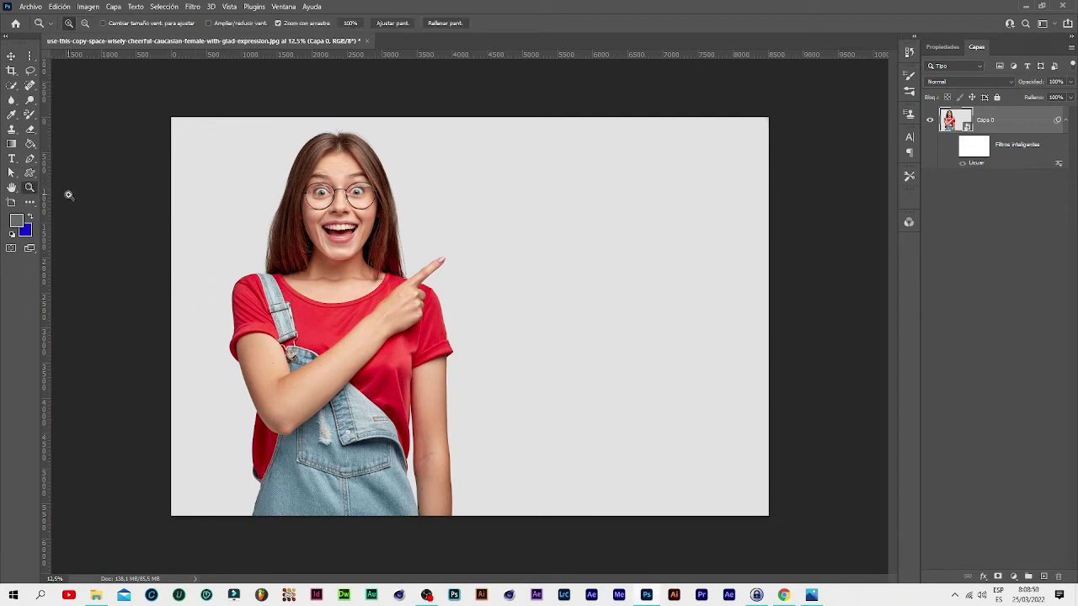
mouse_move(329, 200)
left_mouse_down()
mouse_move(395, 213)
mouse_move(466, 319)
left_mouse_up()
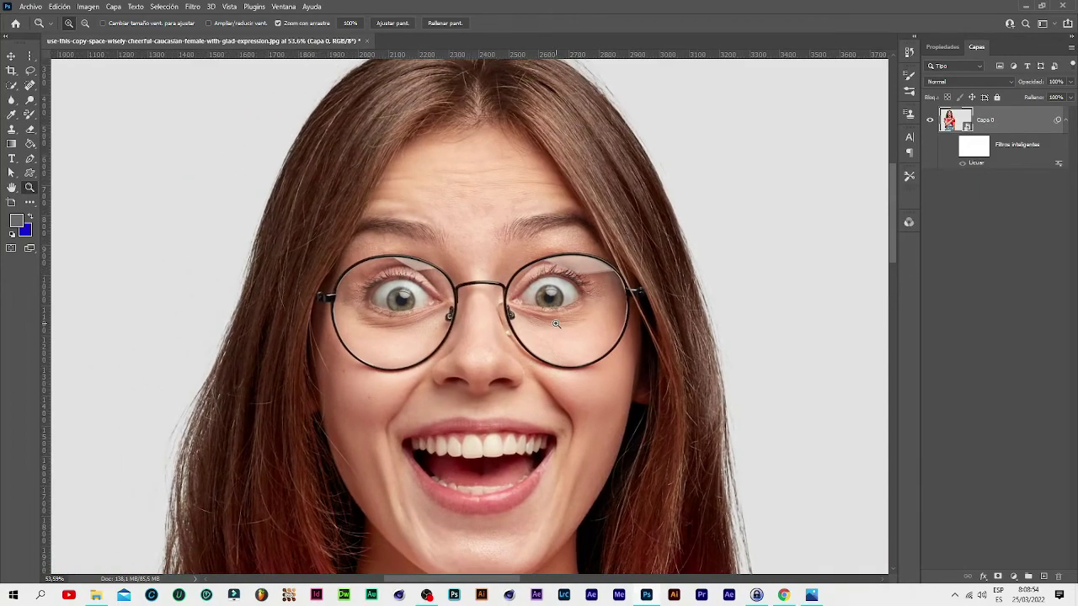
left_click_drag(549, 323, 537, 323)
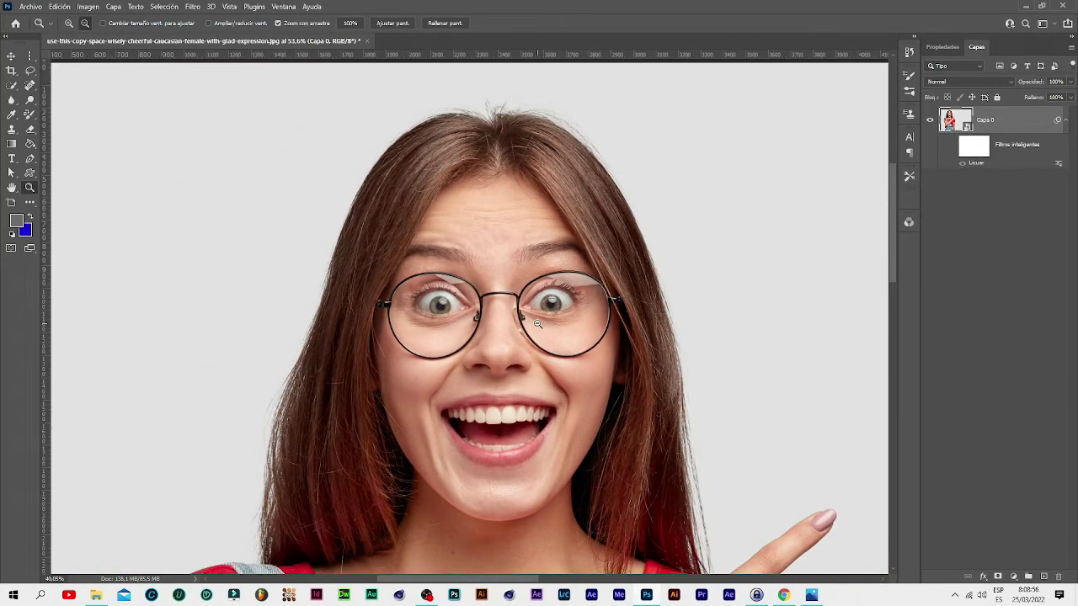
left_click(951, 150)
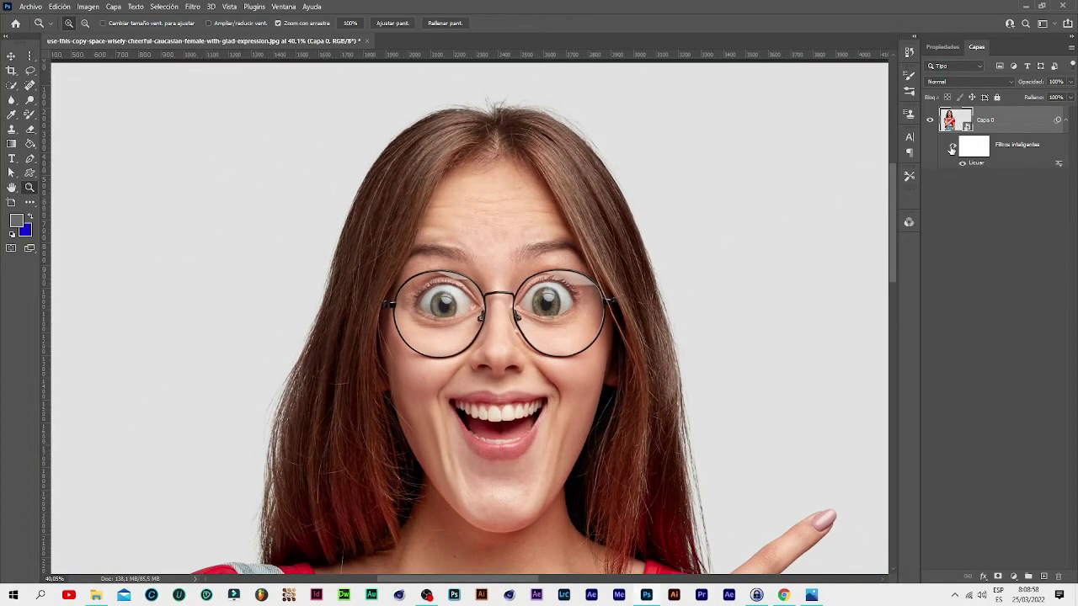
left_click(952, 150)
left_click(951, 150)
left_click(952, 150)
left_click(951, 149)
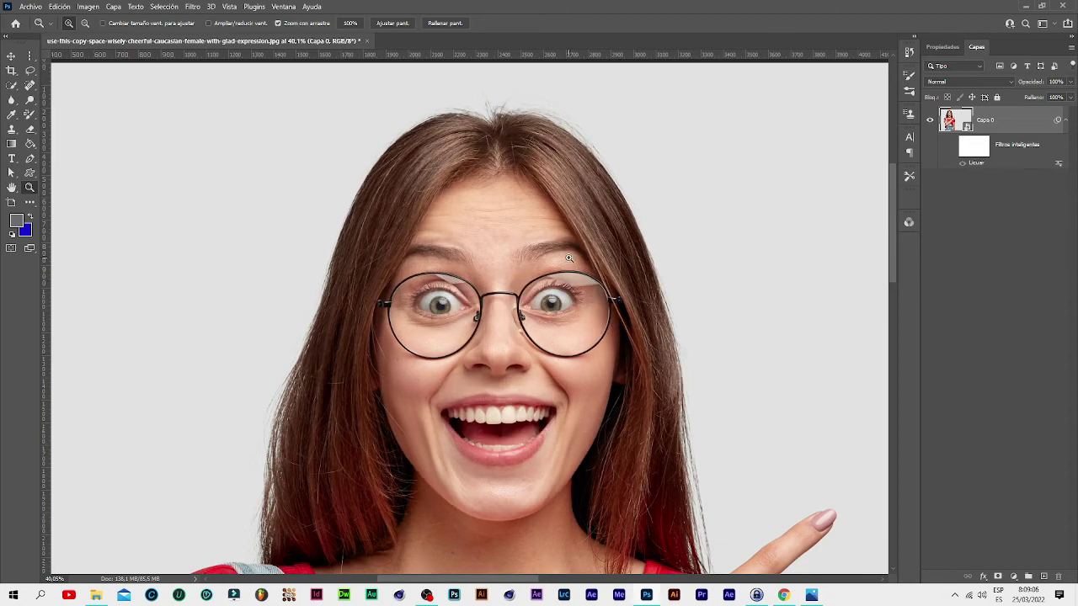
left_click_drag(569, 259, 519, 258)
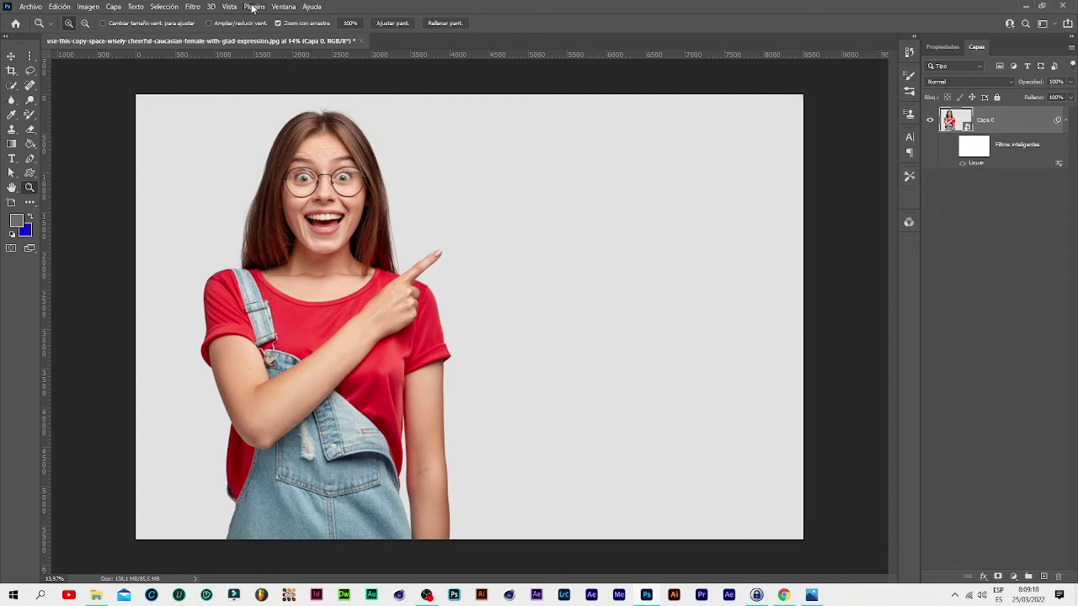
left_click(193, 6)
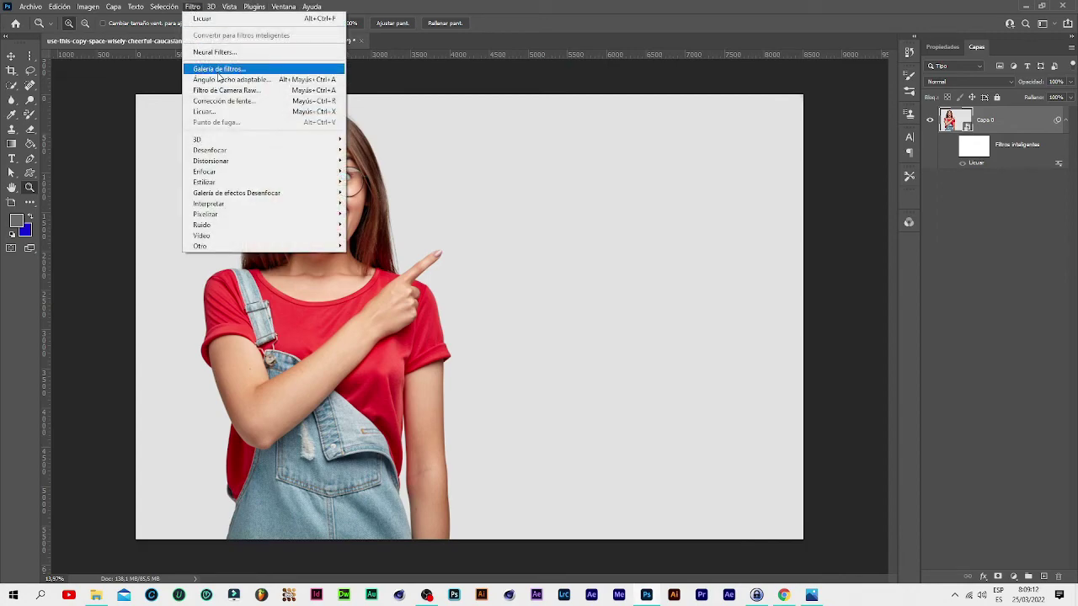
left_click(217, 71)
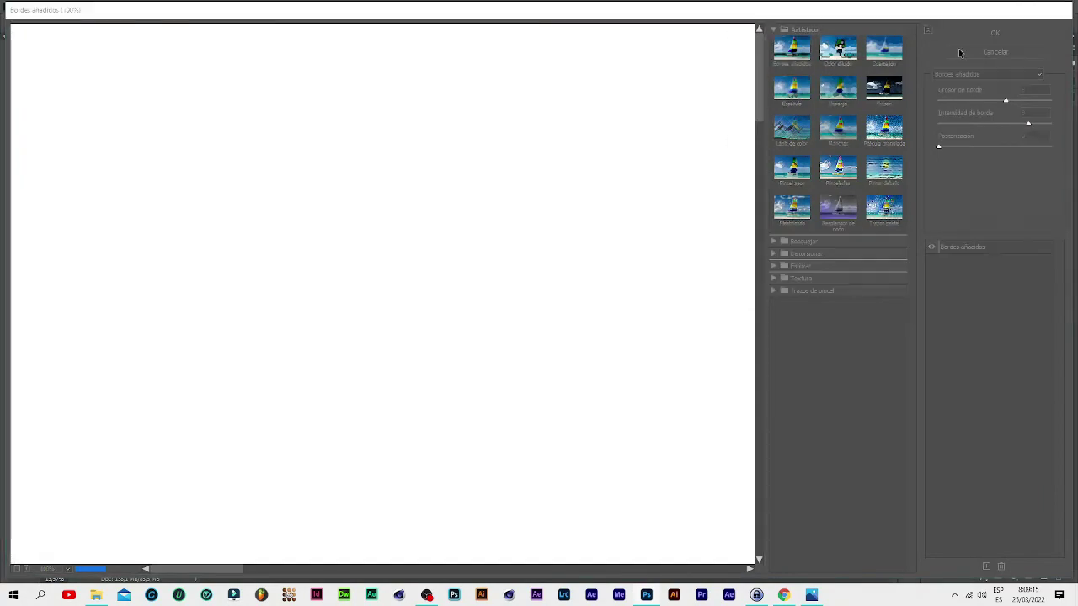
left_click(958, 48)
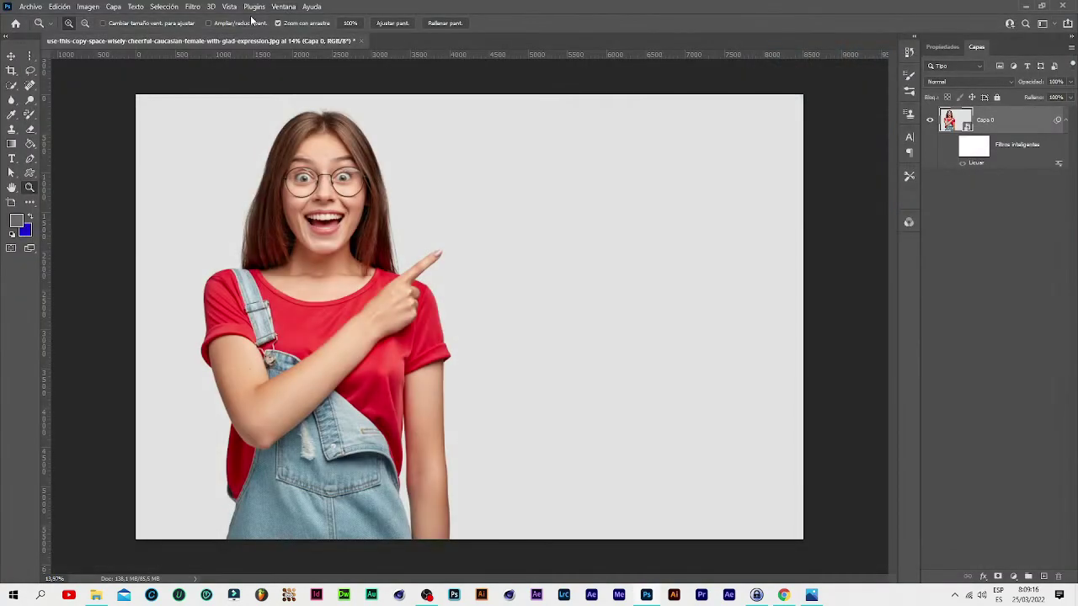
left_click(193, 10)
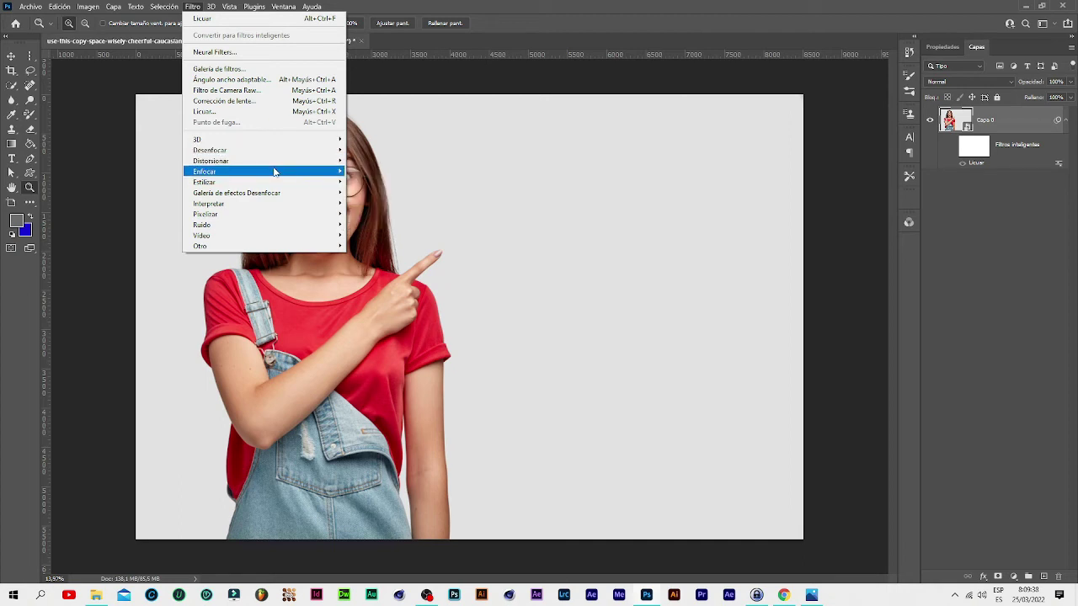
mouse_move(253, 170)
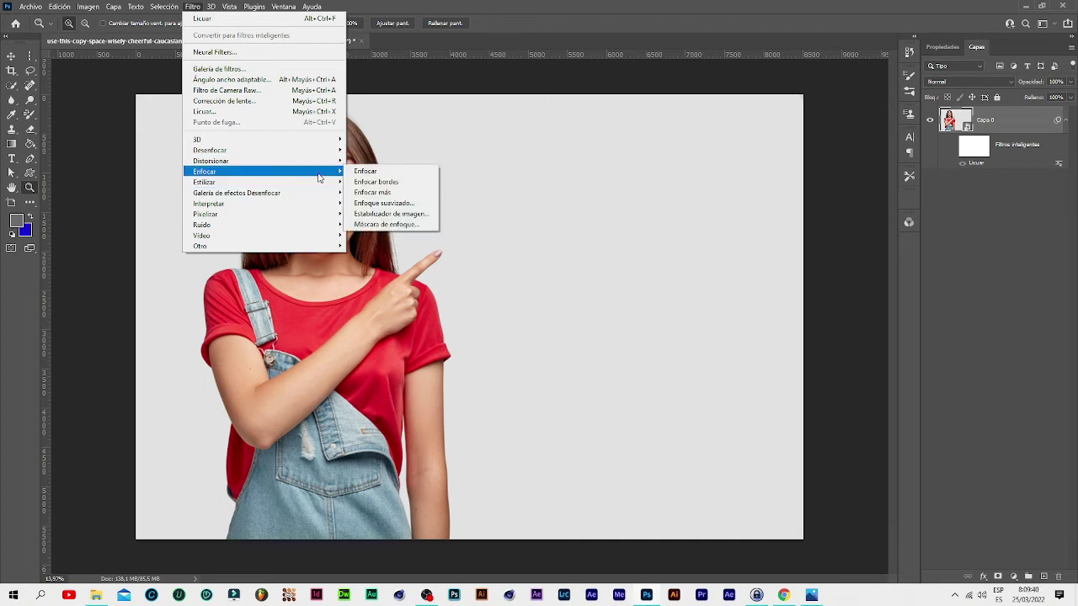
left_click(736, 140)
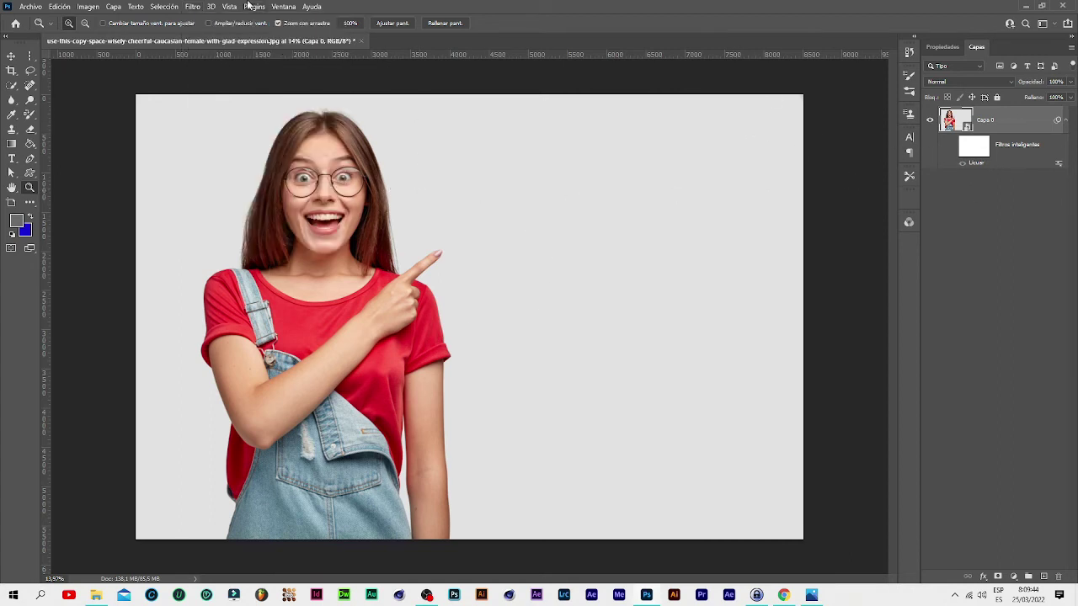
left_click(191, 7)
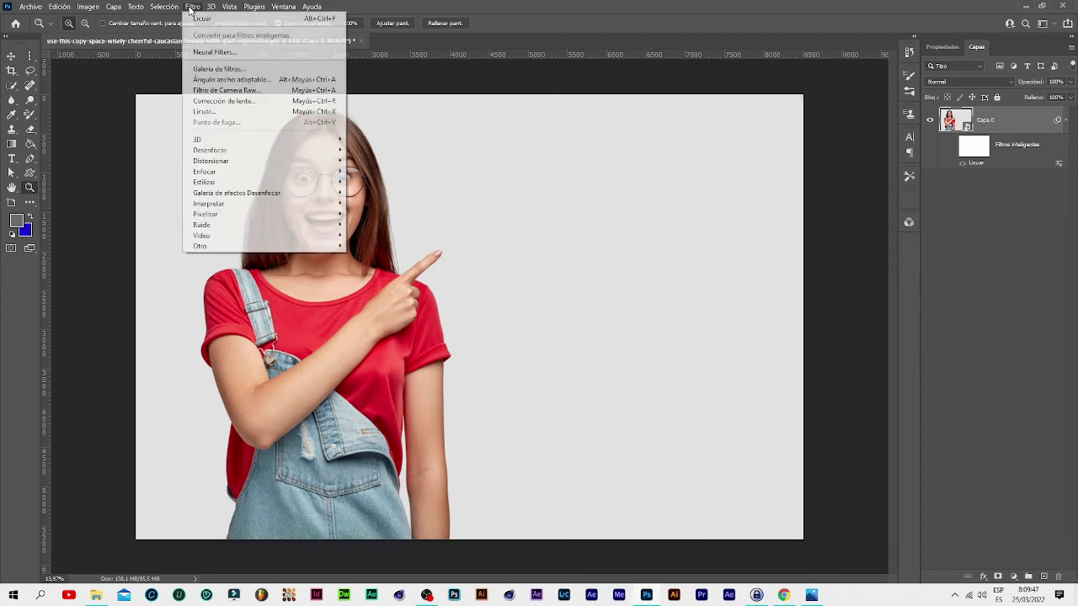
left_click(191, 8)
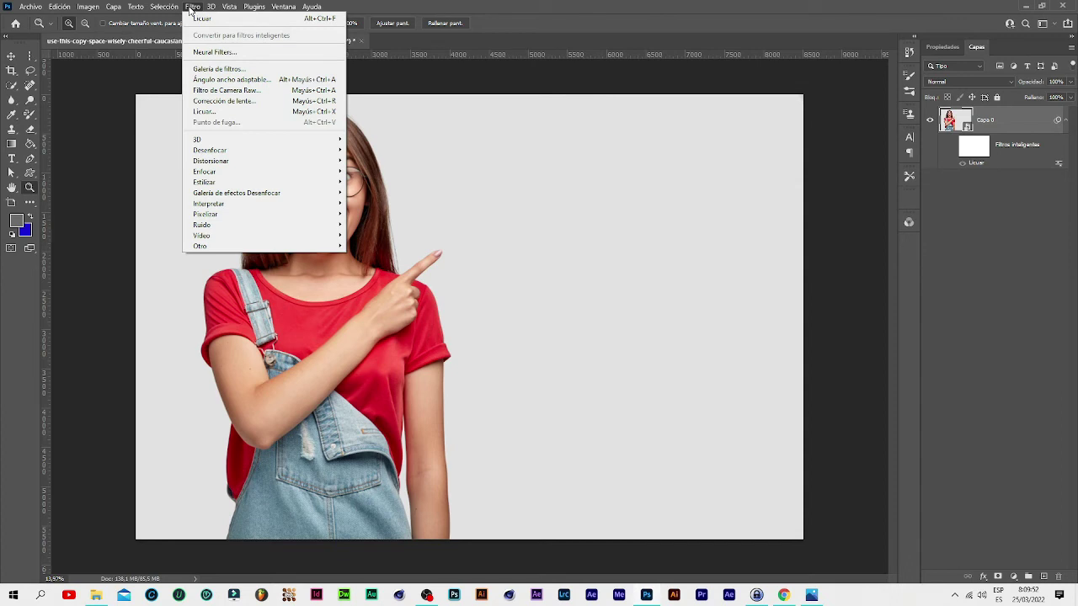
left_click(192, 7)
left_click(194, 7)
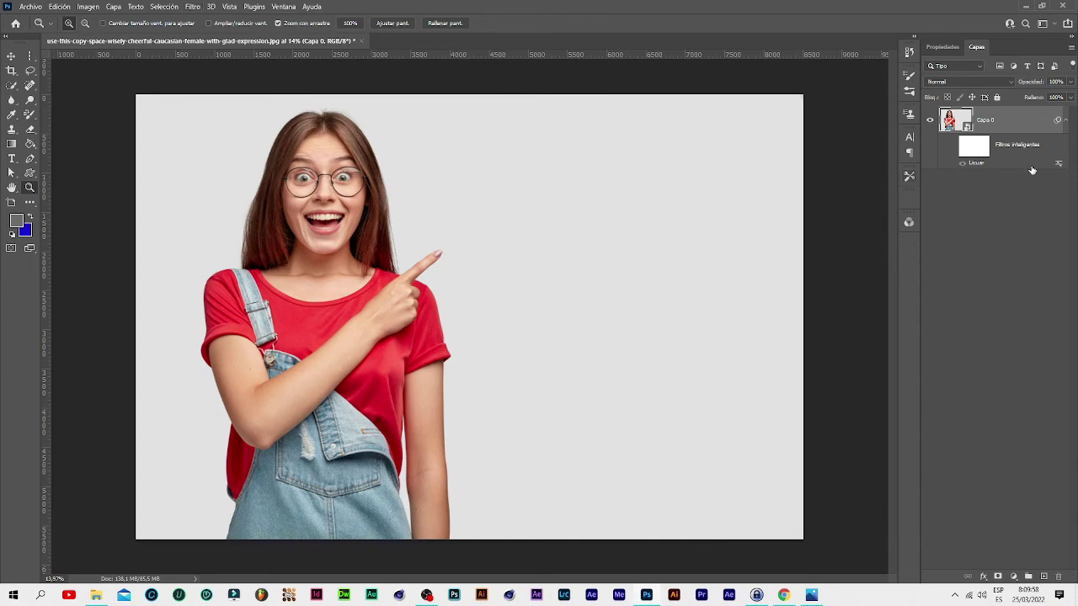
- Hide the Licuar smart filter and drag it to the Layers trash to delete it
left_click(963, 164)
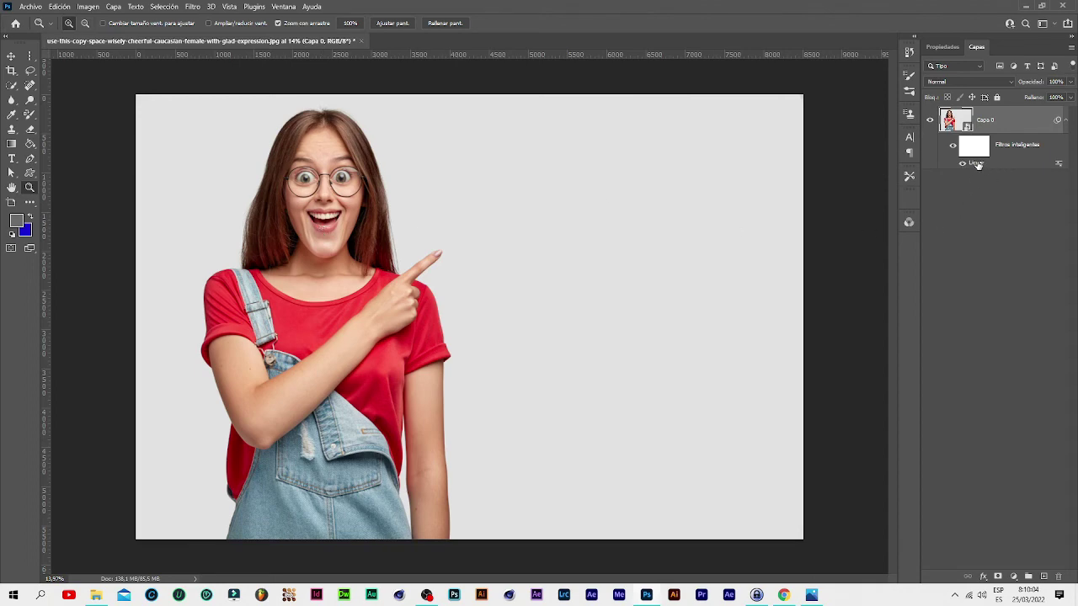
left_click_drag(978, 165, 1036, 279)
left_click_drag(1036, 279, 1058, 578)
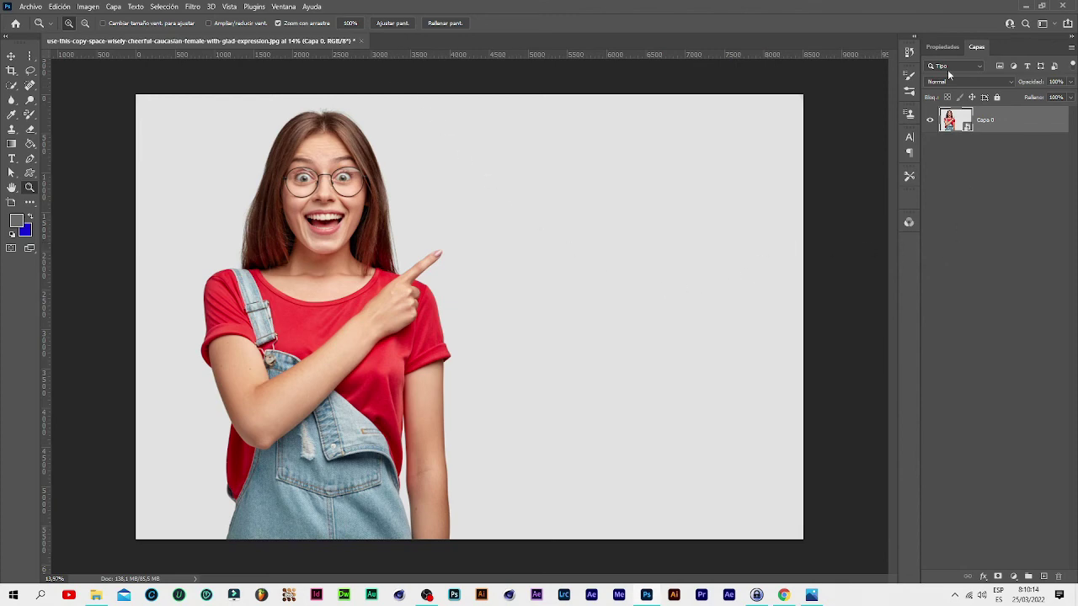
left_click(200, 8)
left_click(200, 12)
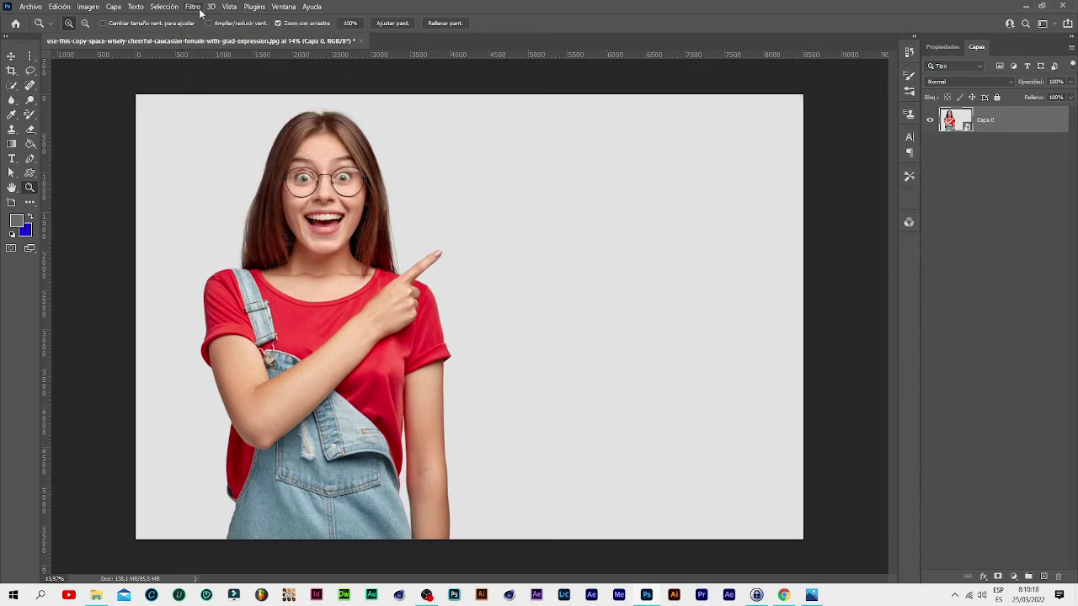